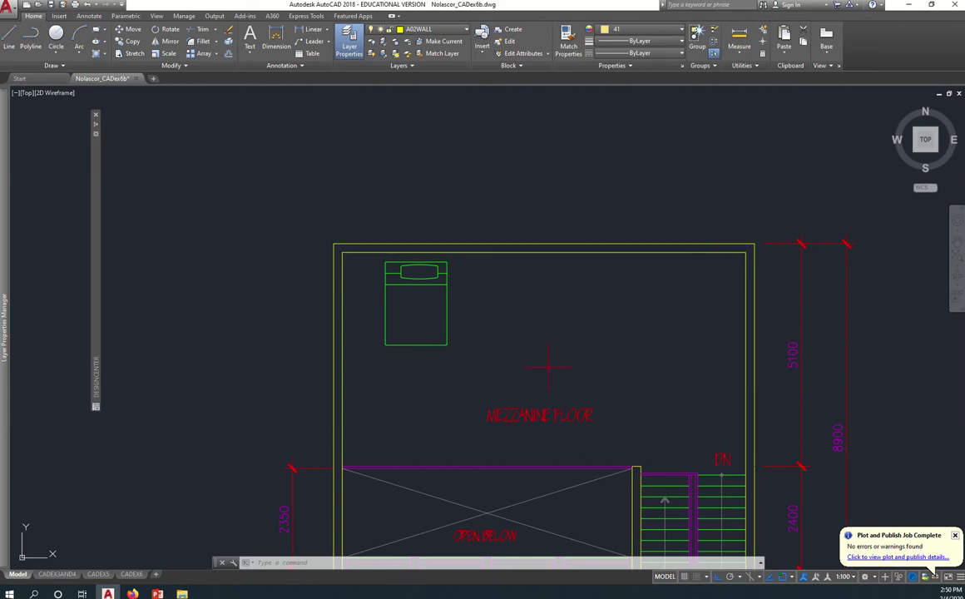
Step: Pan and zoom to frame the window elevation and the floor plans below it
scroll(580, 388, "down", 2)
scroll(581, 388, "down", 2)
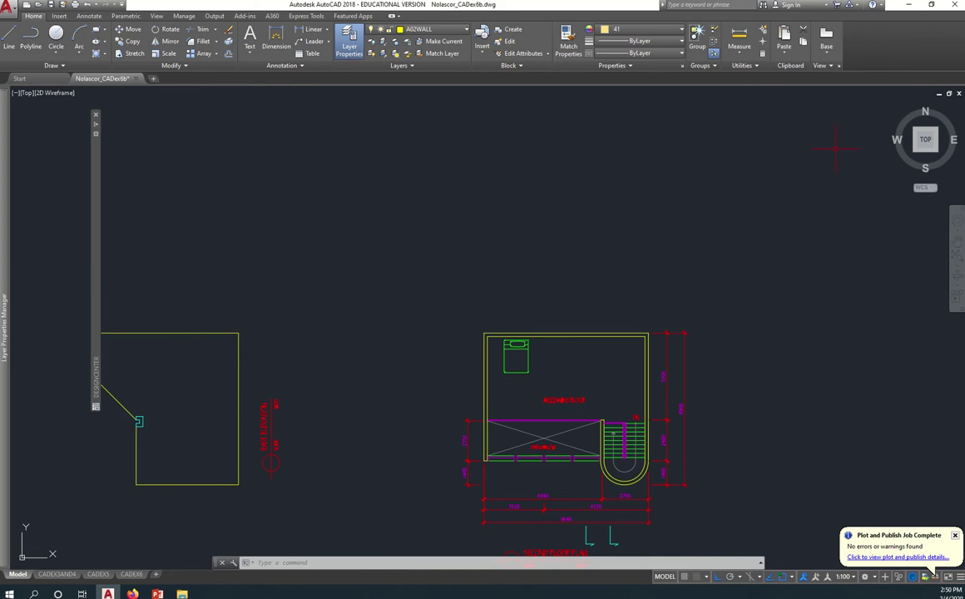
scroll(926, 110, "down", 3)
scroll(241, 232, "up", 6)
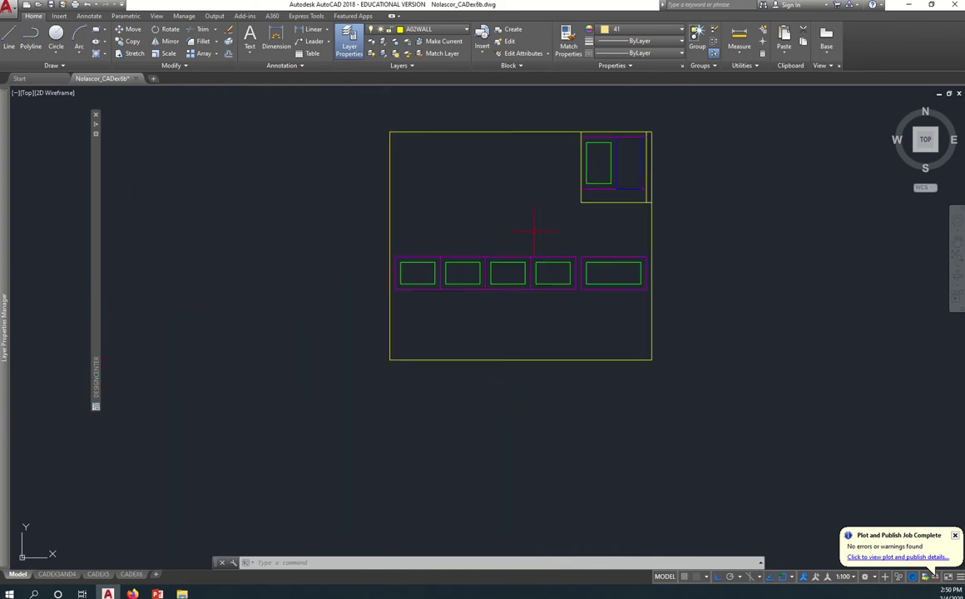
middle_click_drag(537, 228, 501, 287)
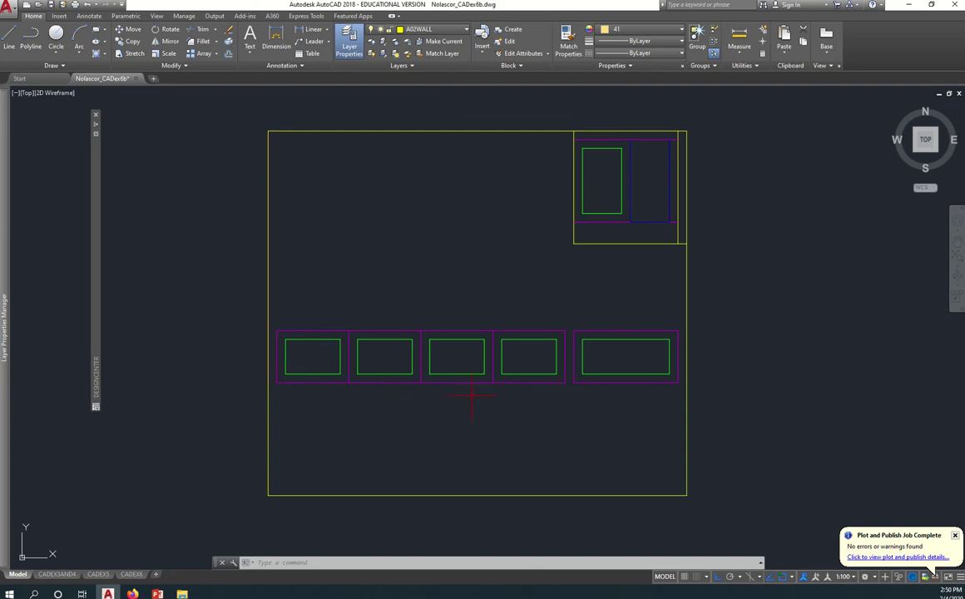
scroll(437, 375, "down", 5)
middle_click_drag(448, 365, 447, 170)
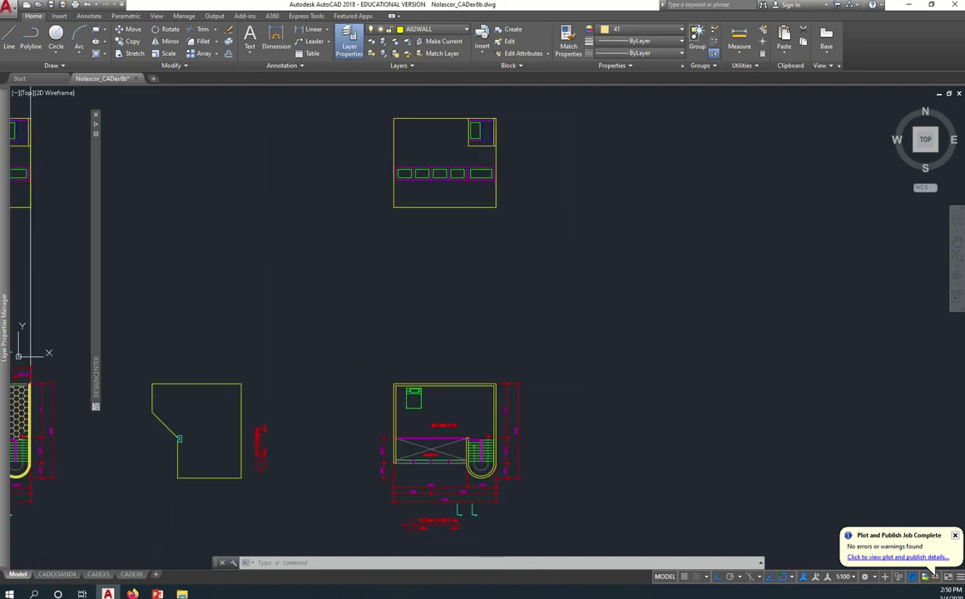
middle_click_drag(475, 236, 476, 280)
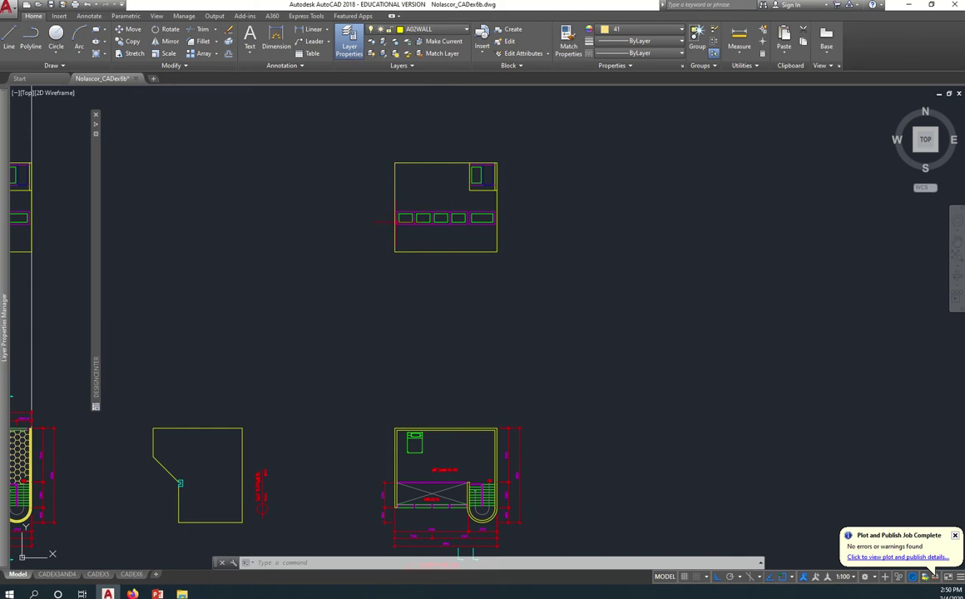
scroll(440, 218, "up", 4)
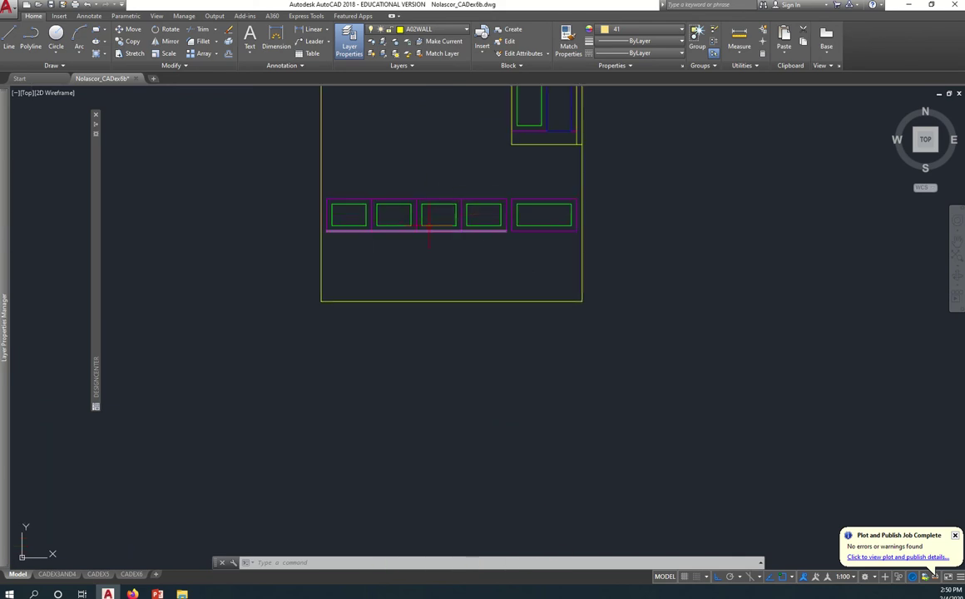
scroll(444, 254, "down", 4)
middle_click_drag(444, 253, 444, 174)
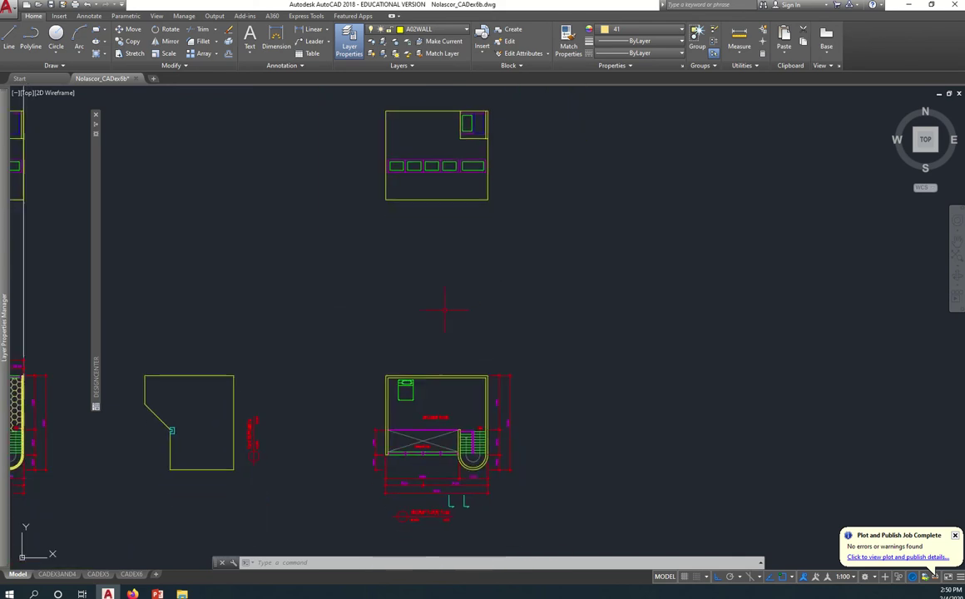
Step: Turn on the Guidelines layer's bulb and make Guidelines the current layer
left_click(466, 30)
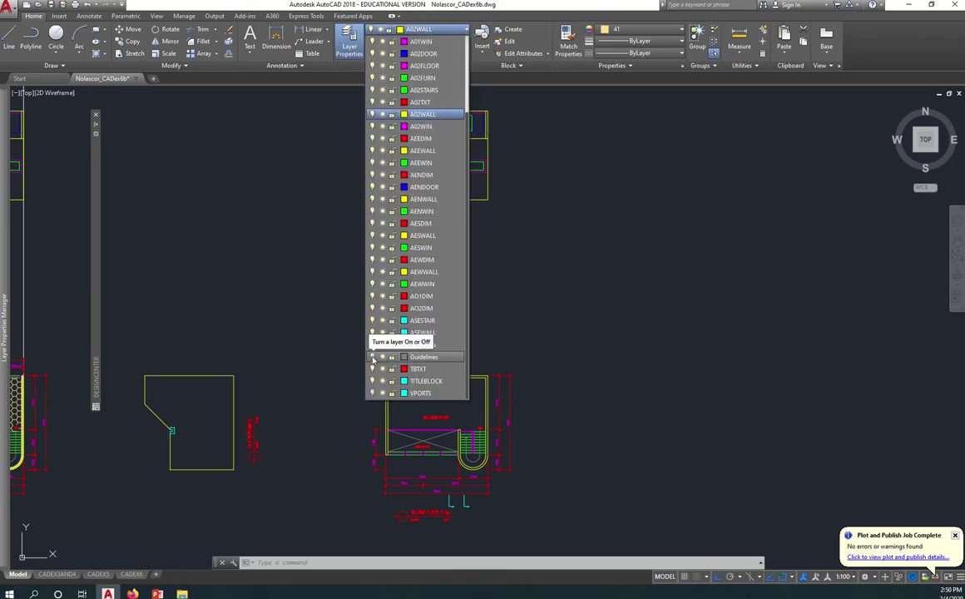
left_click(372, 357)
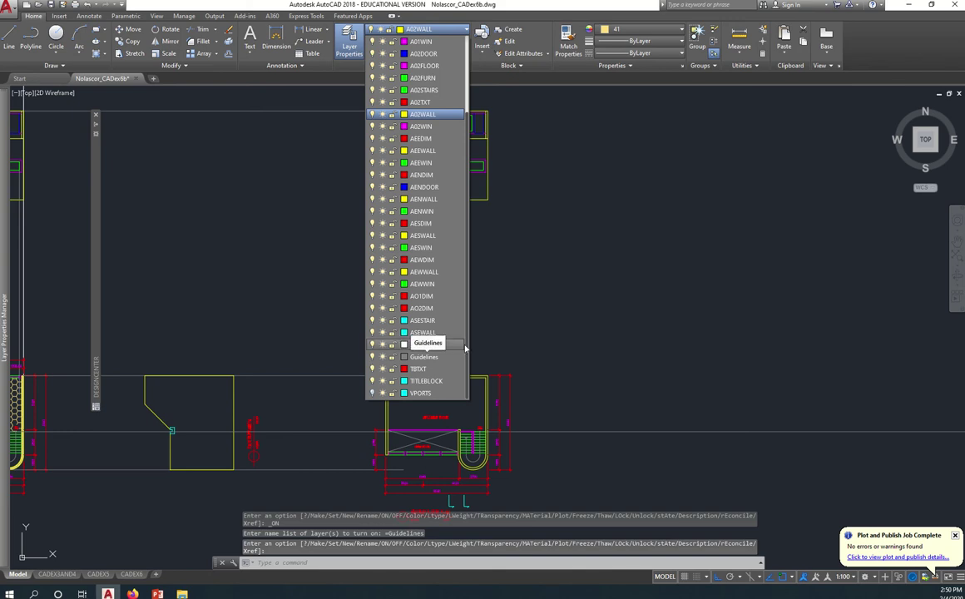
left_click(522, 301)
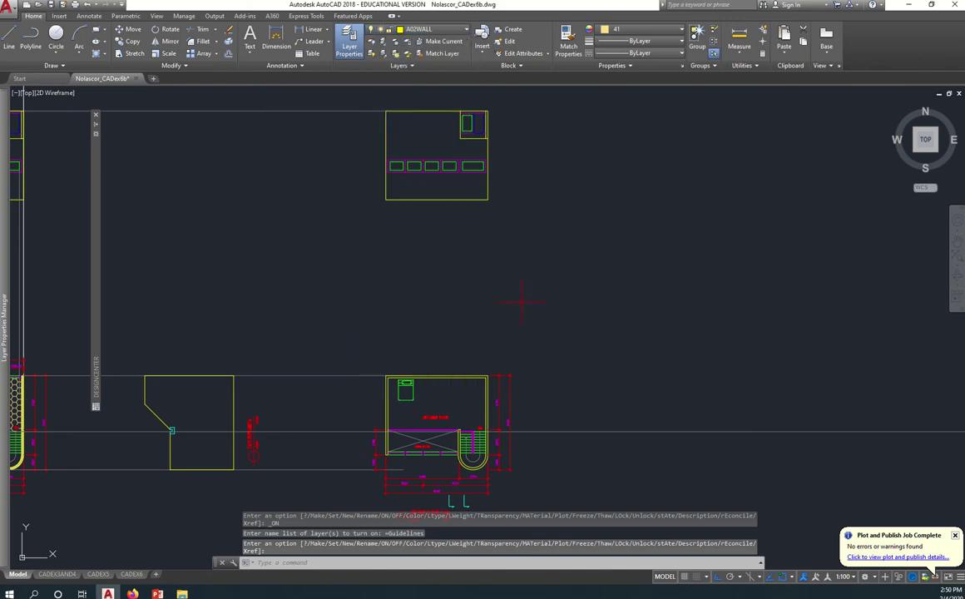
left_click(441, 29)
left_click(423, 358)
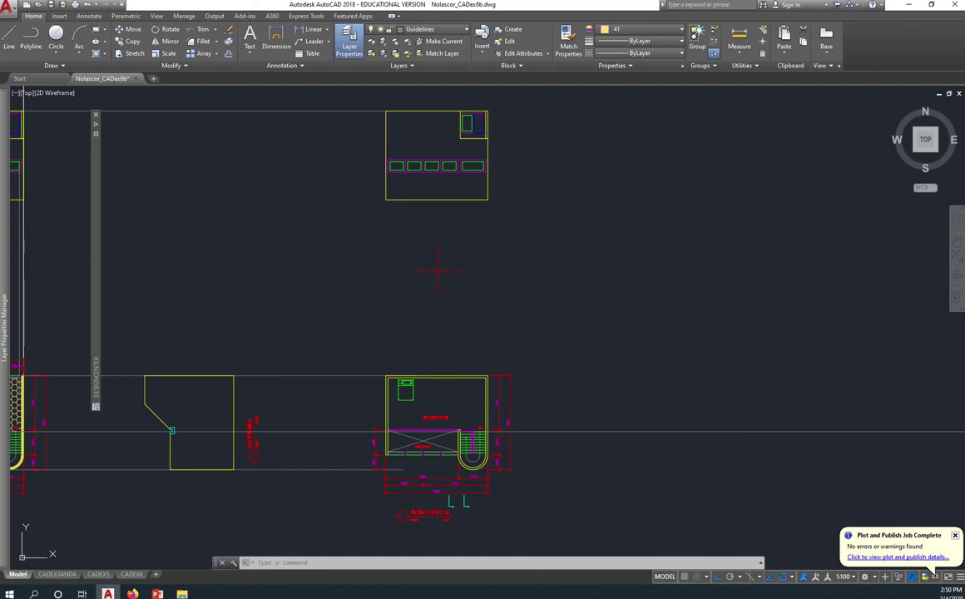
Step: Start a line with the new-object colour set to ByLayer
key("l")
key("Return")
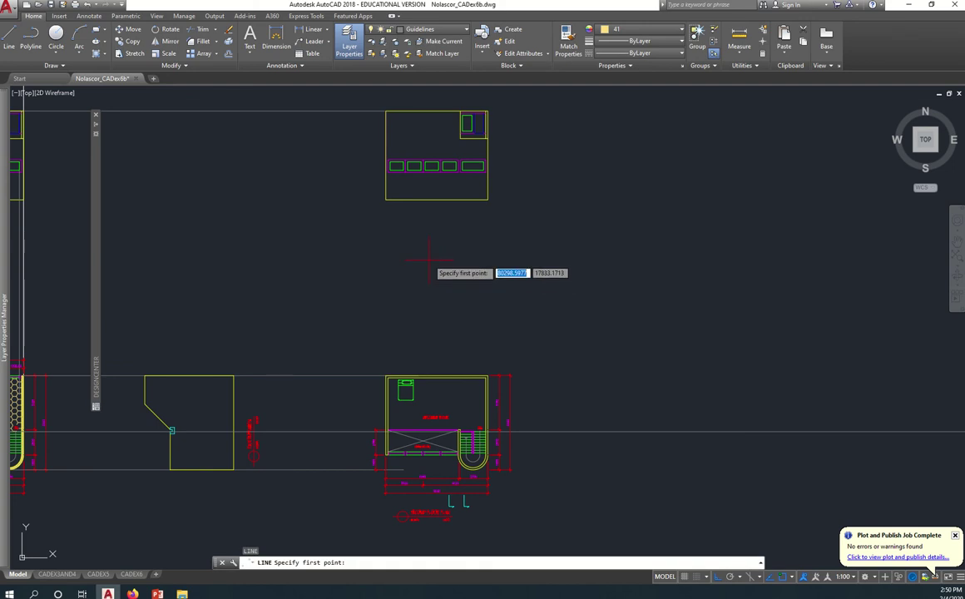
left_click(641, 30)
left_click(638, 41)
scroll(387, 200, "up", 2)
scroll(370, 177, "up", 3)
middle_click_drag(366, 176, 450, 176)
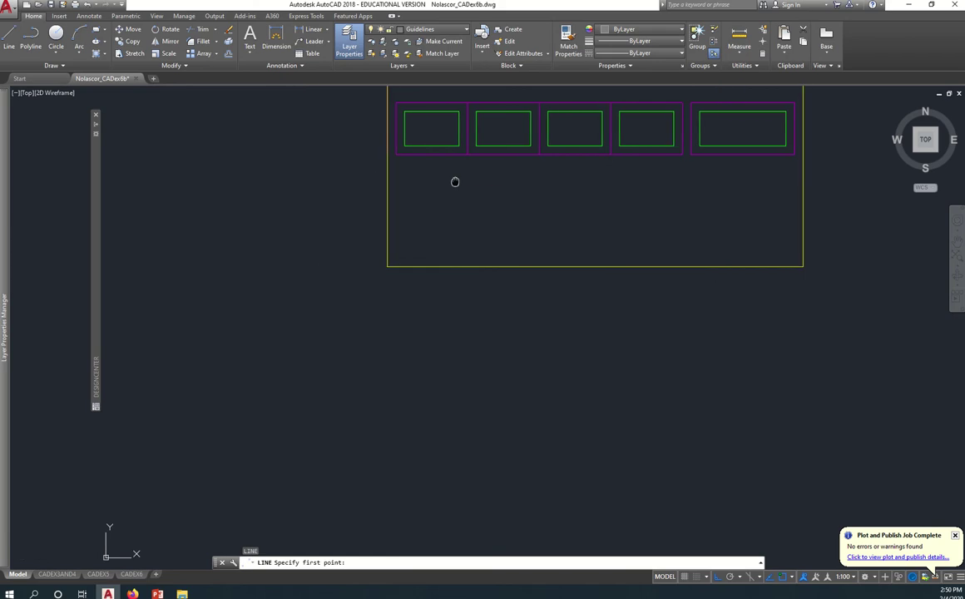
Step: Begin the line at the elevation's lower-left corner, then cancel and restart it
left_click(387, 266)
scroll(387, 329, "down", 2)
scroll(387, 332, "down", 2)
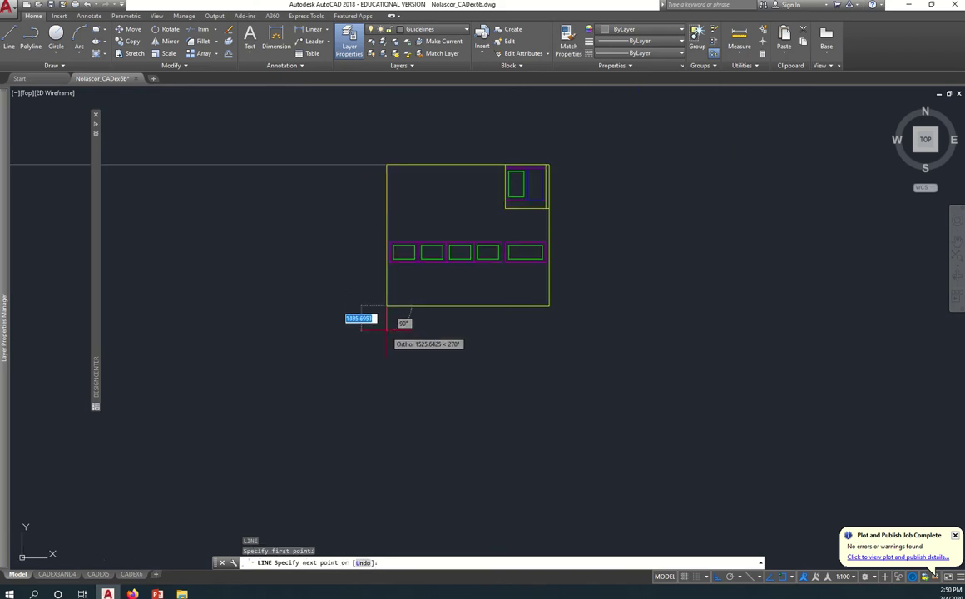
key("Escape")
key("Return")
Step: Draw the vertical guide line from the window row's lower-left corner down to the mezzanine plan
scroll(387, 277, "up", 3)
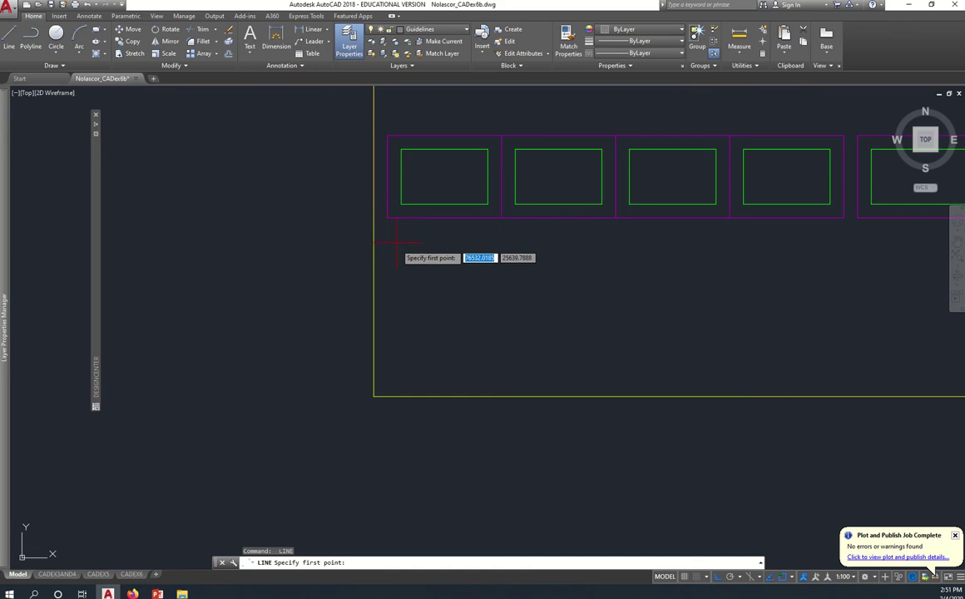
left_click(388, 216)
scroll(398, 366, "down", 3)
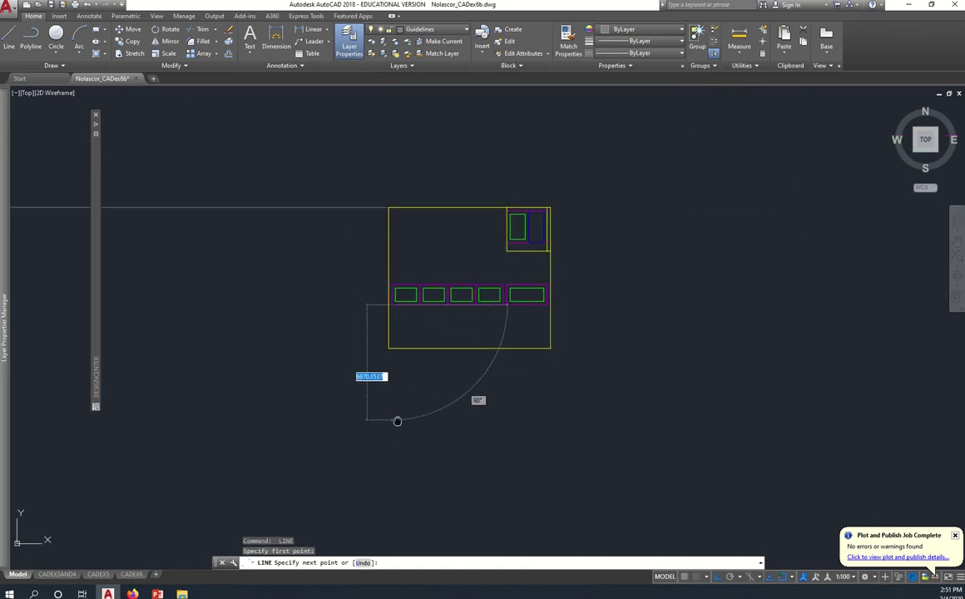
scroll(398, 365, "up", 4)
scroll(387, 425, "up", 4)
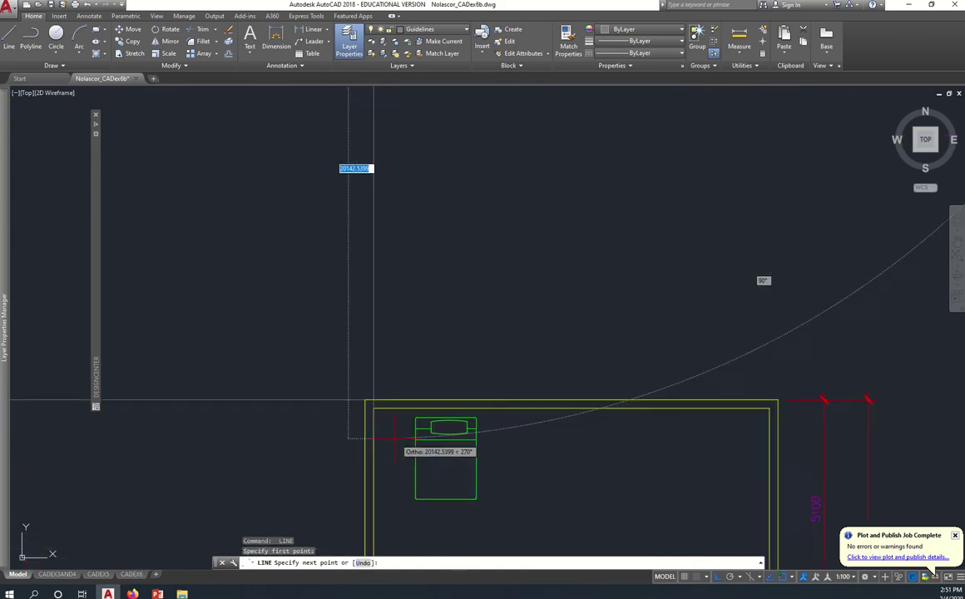
scroll(370, 423, "up", 4)
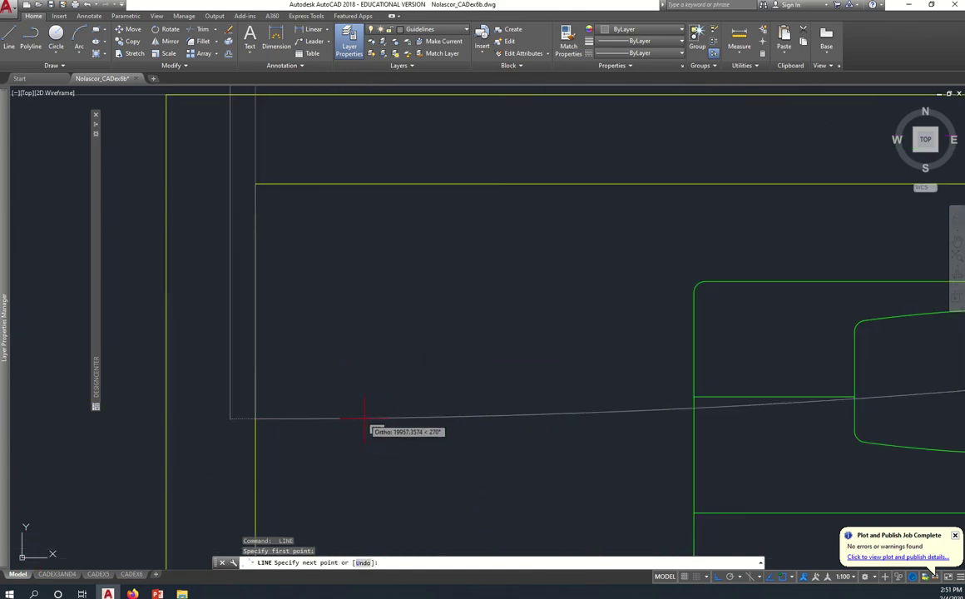
scroll(364, 418, "down", 3)
scroll(366, 421, "up", 3)
scroll(366, 333, "up", 1)
middle_click_drag(362, 358, 365, 311)
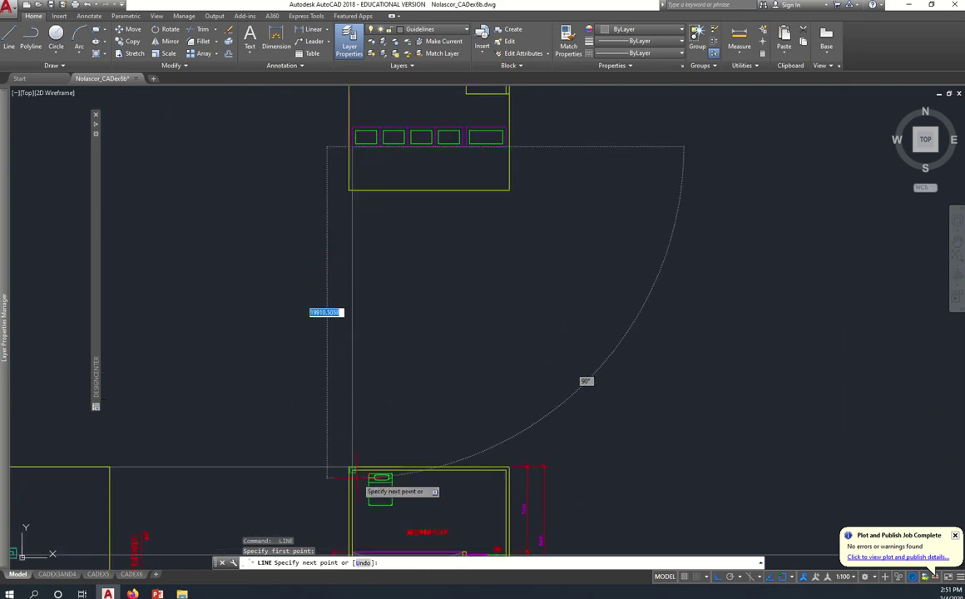
scroll(357, 477, "up", 4)
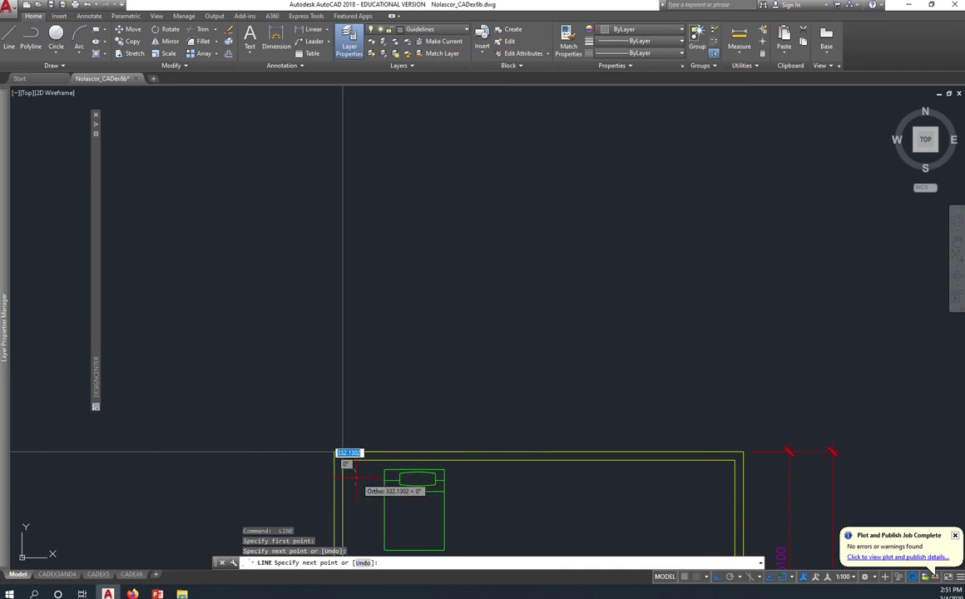
key("Escape")
mouse_move(368, 404)
middle_mouse_down()
mouse_move(469, 254)
mouse_move(415, 376)
middle_mouse_up()
scroll(446, 327, "down", 4)
scroll(429, 306, "up", 5)
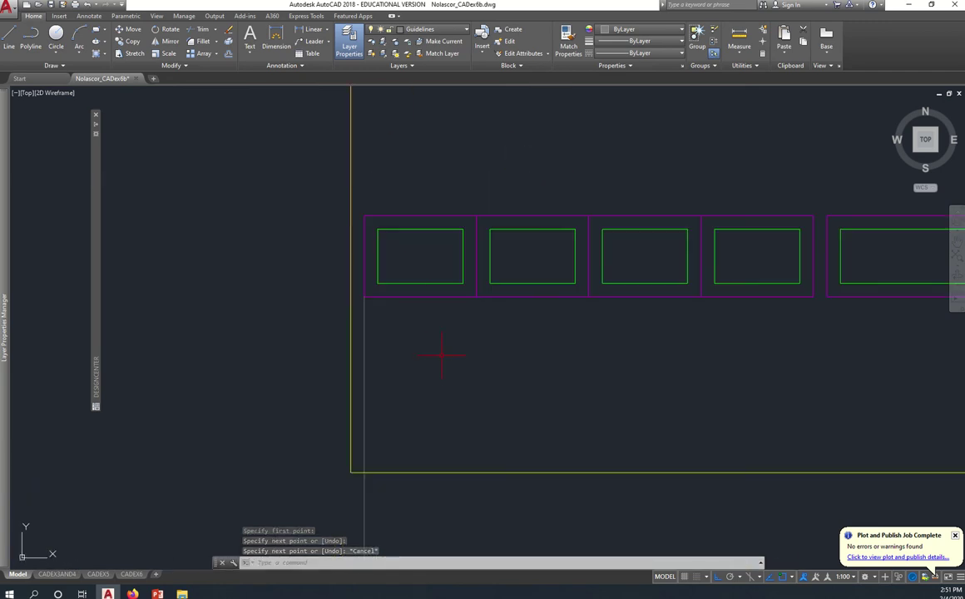
Step: Copy the vertical guide line to the edges of the first windows in the row
type("co")
key("Return")
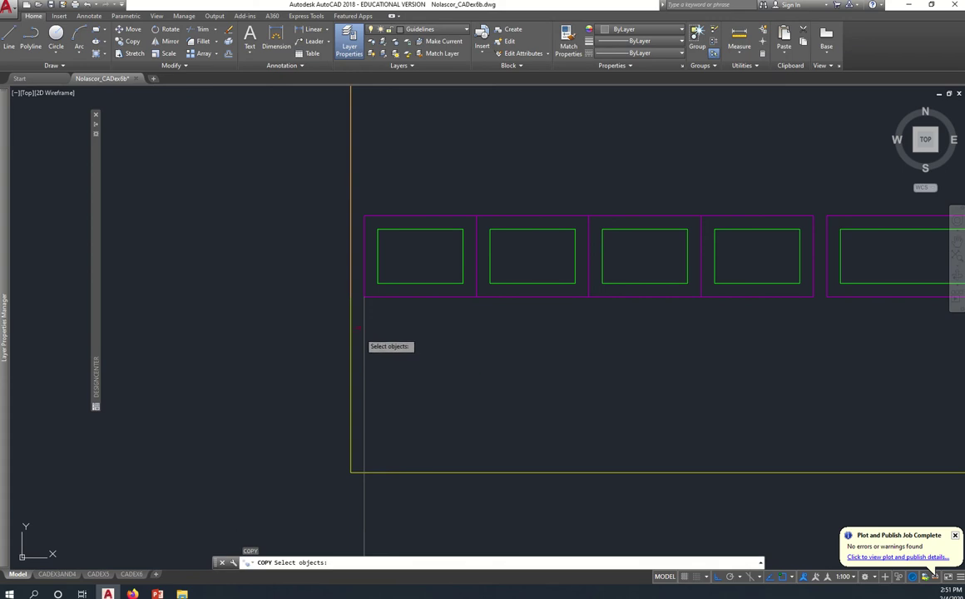
left_click(364, 324)
key("Return")
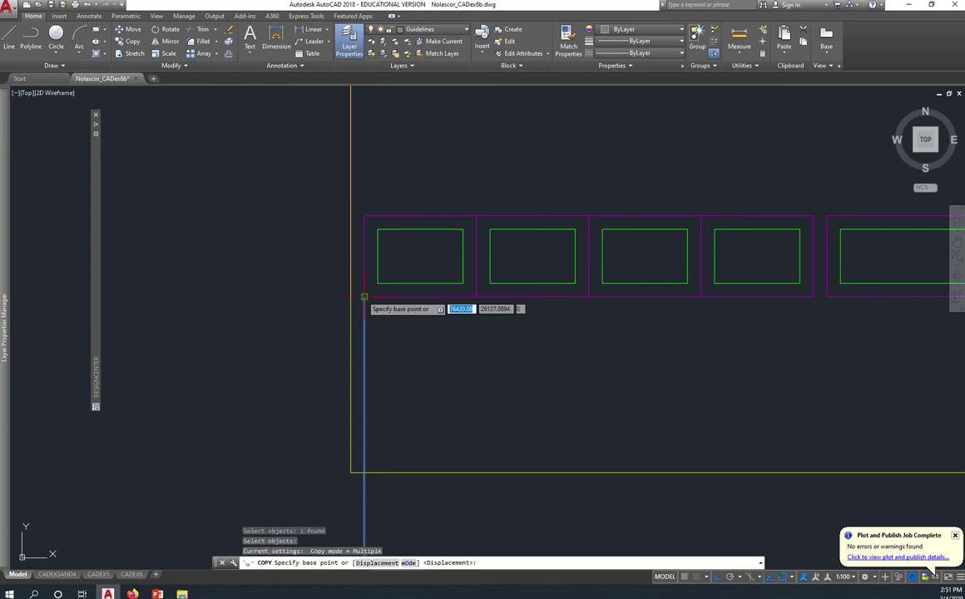
left_click(364, 296)
left_click(378, 284)
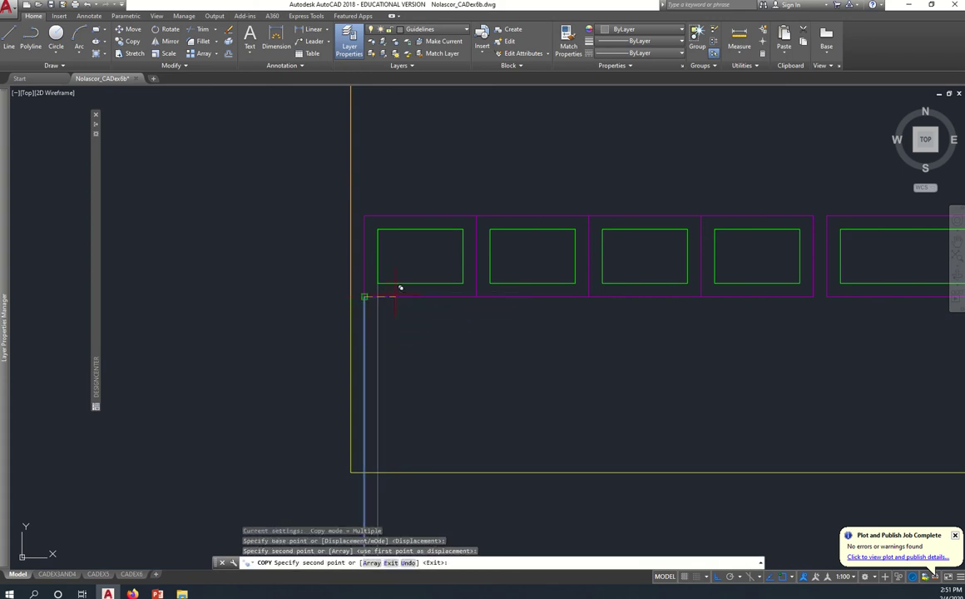
left_click(462, 283)
left_click(477, 294)
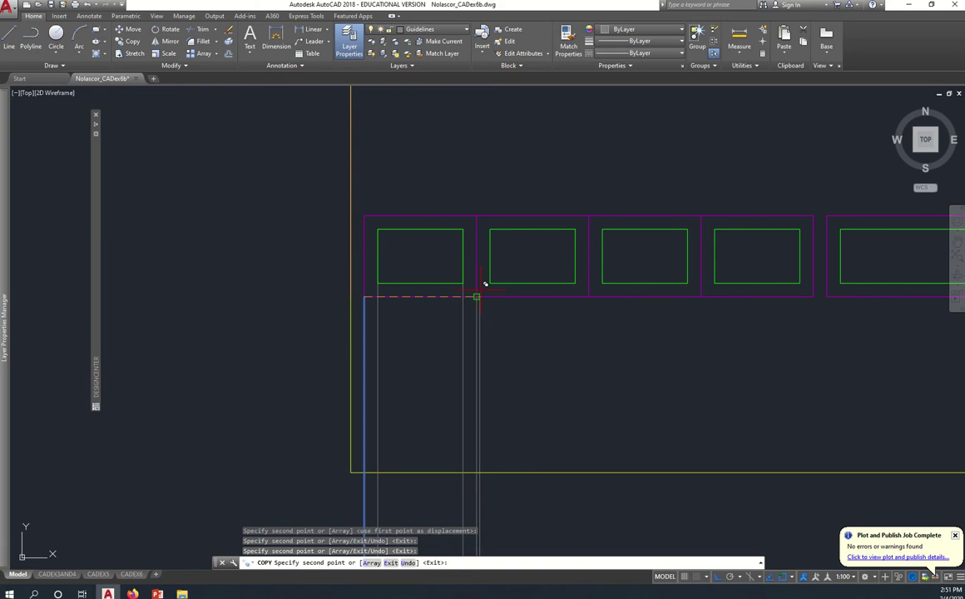
left_click(490, 283)
left_click(574, 283)
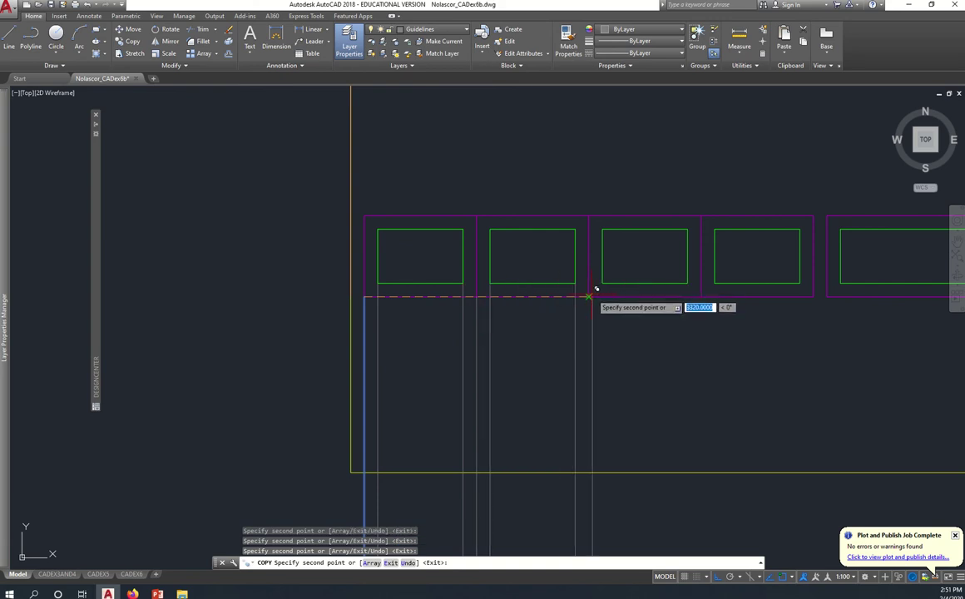
left_click(687, 283)
left_click(701, 297)
Step: Copy the guide line to the remaining window edges further along the row
middle_click_drag(711, 297, 495, 268)
left_click(502, 248)
left_click(585, 251)
left_click(606, 263)
Step: Pan back over the window block and end the COPY command
scroll(603, 254, "up", 8)
scroll(536, 218, "up", 2)
scroll(505, 219, "up", 2)
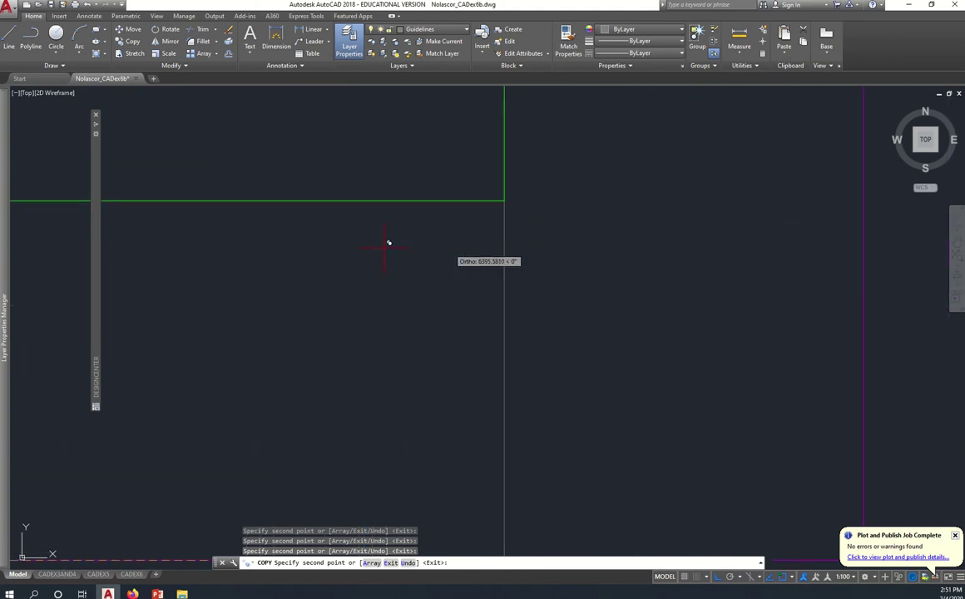
middle_click_drag(248, 253, 685, 306)
scroll(402, 286, "down", 3)
middle_click_drag(403, 286, 728, 309)
scroll(440, 295, "up", 4)
scroll(446, 299, "up", 3)
scroll(454, 303, "down", 1)
scroll(453, 328, "down", 1)
scroll(443, 337, "down", 6)
scroll(358, 338, "up", 4)
scroll(391, 336, "down", 8)
scroll(499, 350, "down", 5)
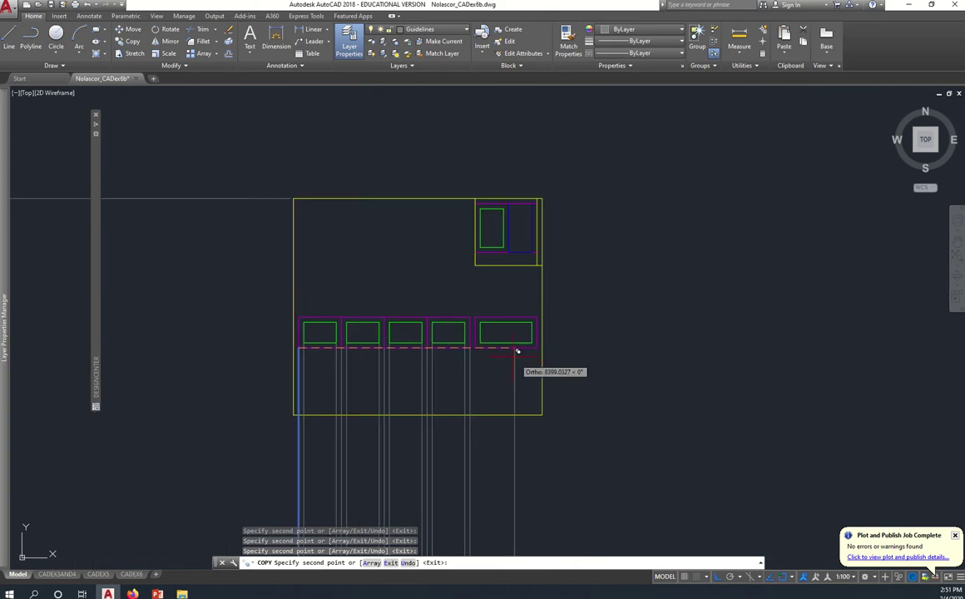
scroll(489, 346, "up", 8)
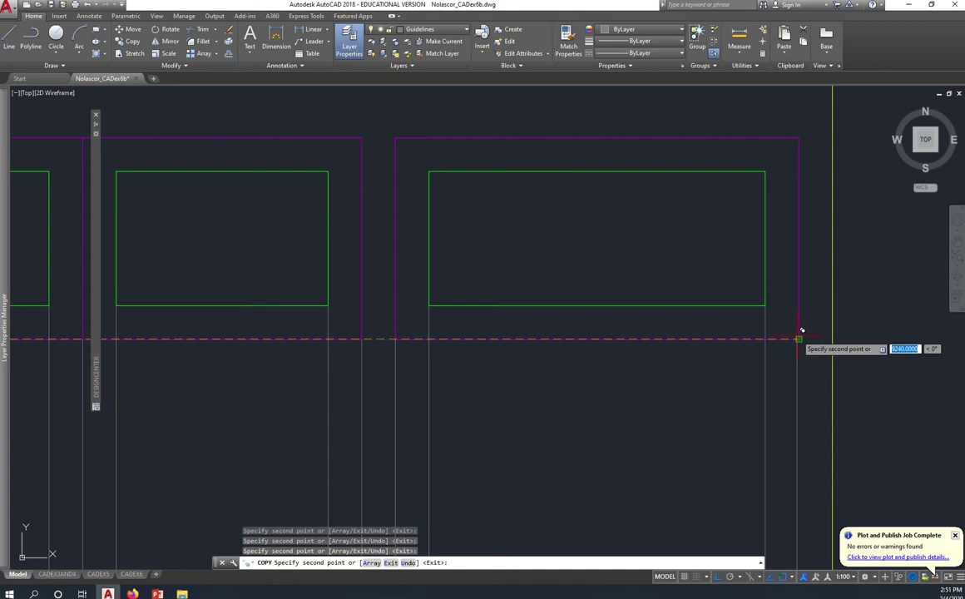
scroll(798, 366, "down", 4)
scroll(781, 395, "down", 4)
middle_click_drag(758, 405, 691, 264)
key("Escape")
Step: Pan and zoom along the window corners to check the copied guide lines
mouse_move(663, 405)
middle_mouse_down()
mouse_move(582, 254)
mouse_move(647, 477)
middle_mouse_up()
scroll(355, 270, "up", 8)
scroll(308, 274, "up", 8)
middle_click_drag(291, 198, 430, 399)
scroll(516, 328, "down", 4)
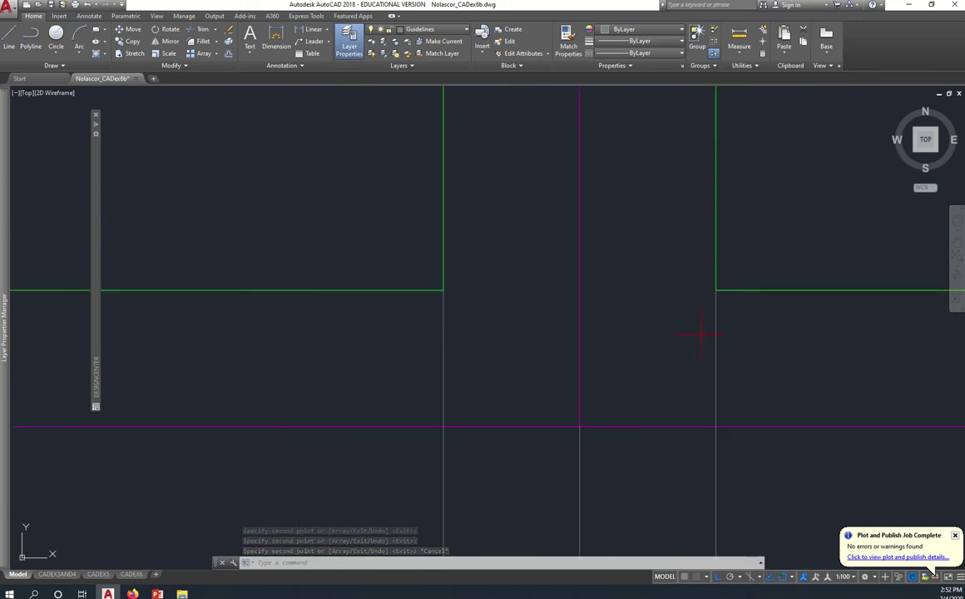
middle_click_drag(740, 285, 586, 289)
scroll(582, 288, "up", 5)
scroll(590, 332, "down", 8)
scroll(599, 376, "down", 5)
middle_click_drag(599, 376, 652, 304)
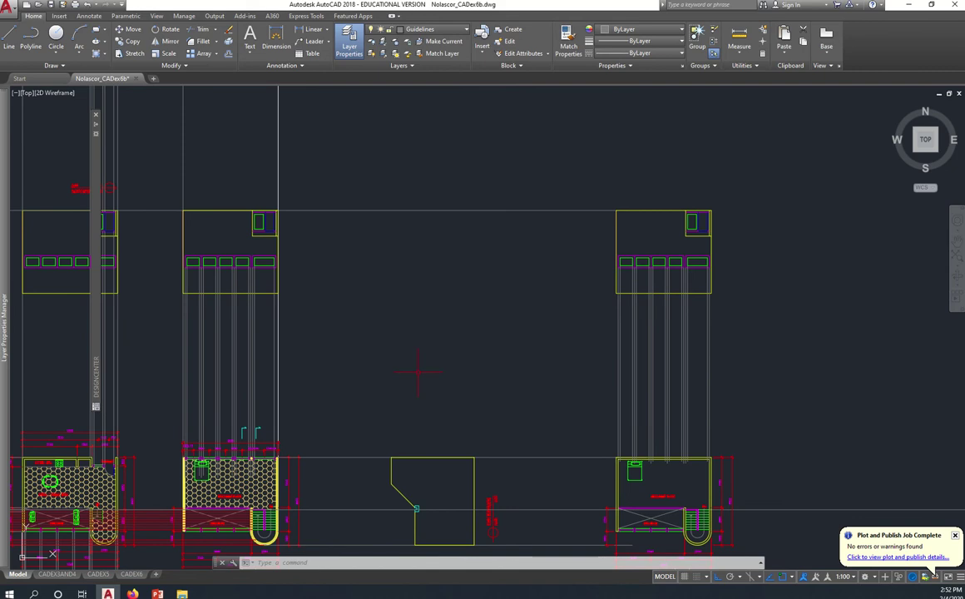
middle_click_drag(398, 380, 502, 342)
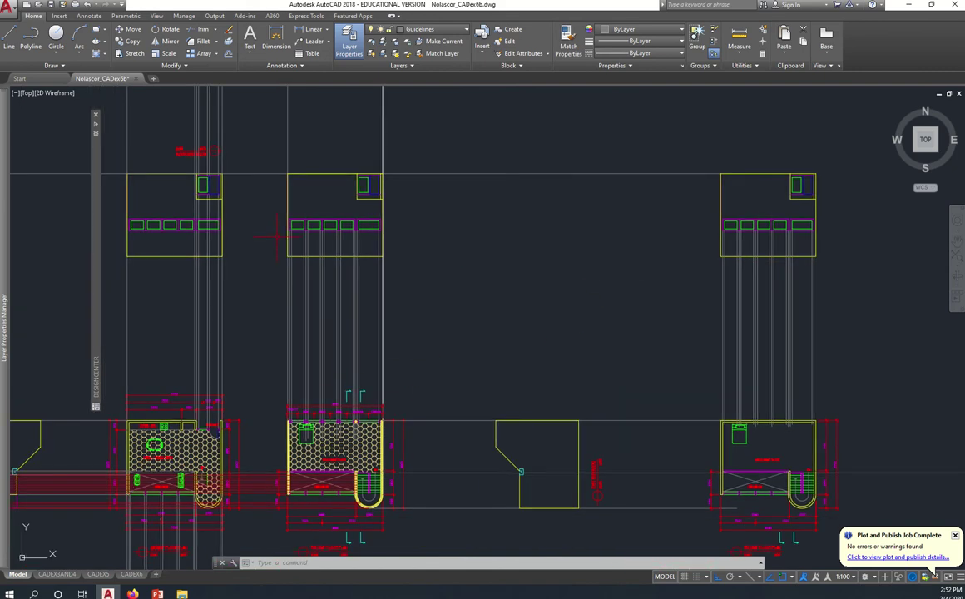
scroll(294, 225, "up", 6)
scroll(294, 224, "up", 8)
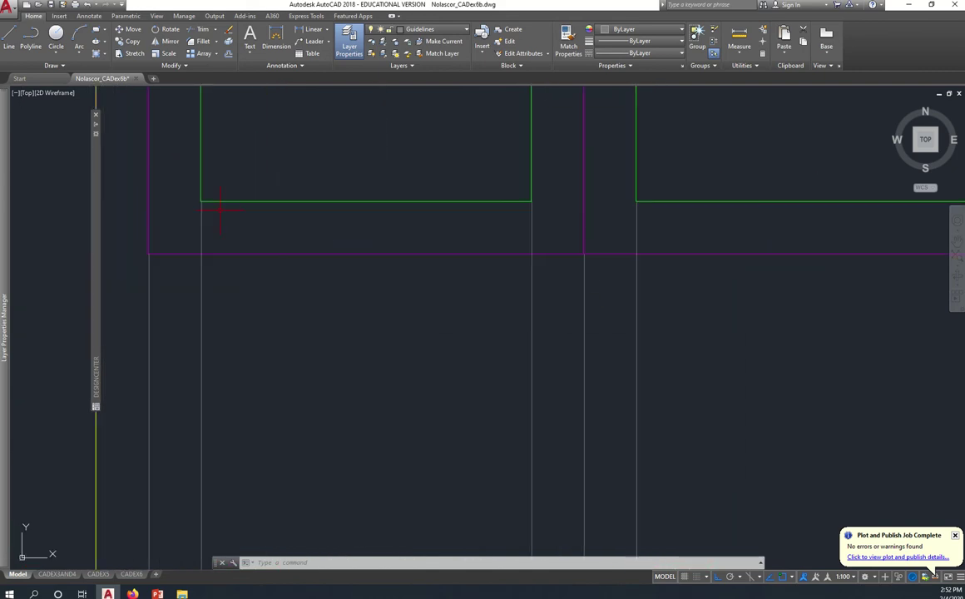
scroll(219, 208, "up", 5)
scroll(158, 191, "up", 3)
scroll(194, 204, "up", 3)
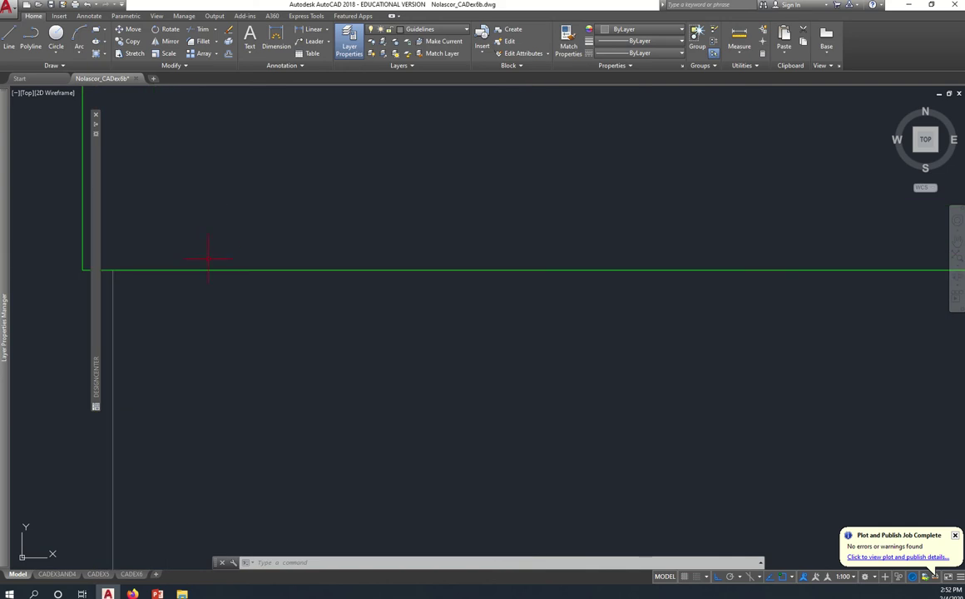
mouse_move(215, 272)
middle_mouse_down()
mouse_move(592, 312)
mouse_move(567, 257)
mouse_move(517, 305)
middle_mouse_up()
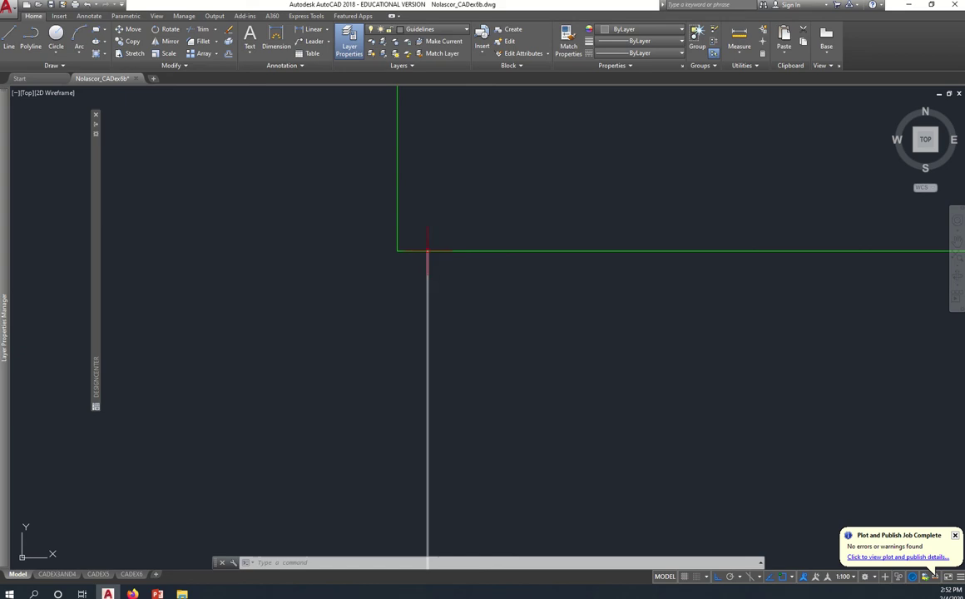
mouse_move(426, 249)
middle_mouse_down()
mouse_move(588, 392)
mouse_move(517, 256)
middle_mouse_up()
scroll(541, 390, "down", 2)
scroll(541, 390, "down", 3)
scroll(607, 407, "up", 2)
scroll(505, 360, "up", 2)
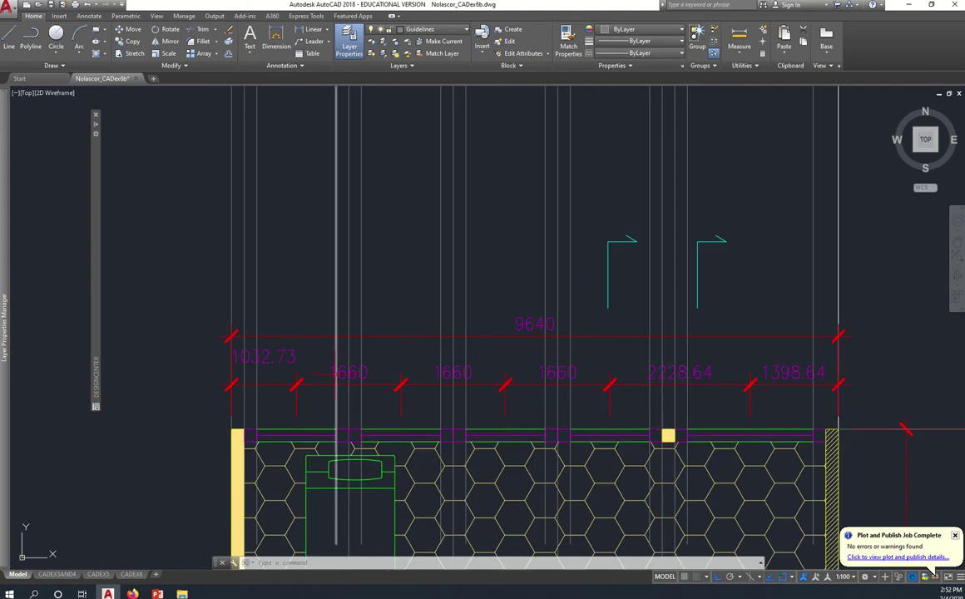
scroll(294, 371, "down", 6)
scroll(375, 346, "down", 5)
scroll(437, 338, "up", 1)
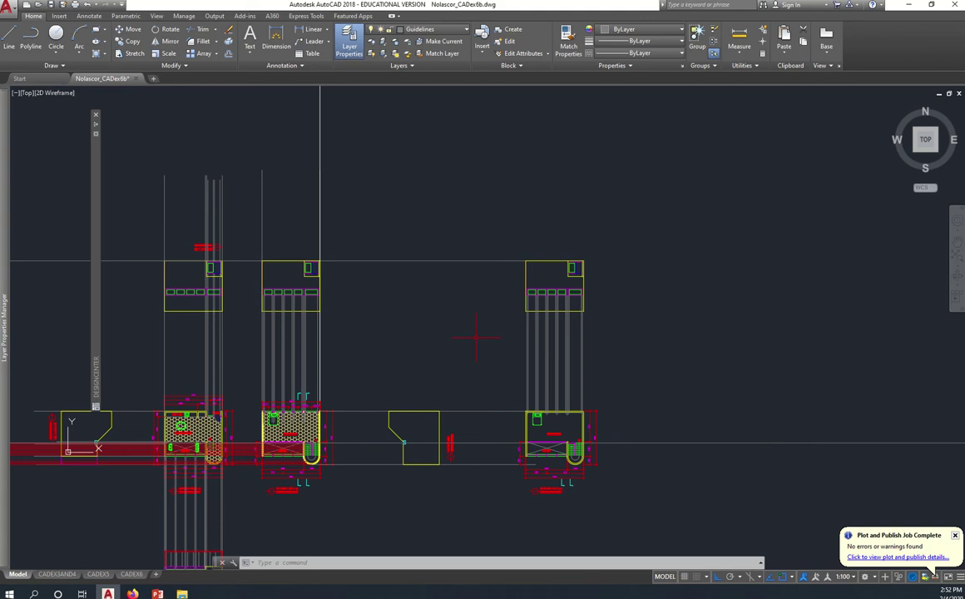
scroll(557, 303, "up", 8)
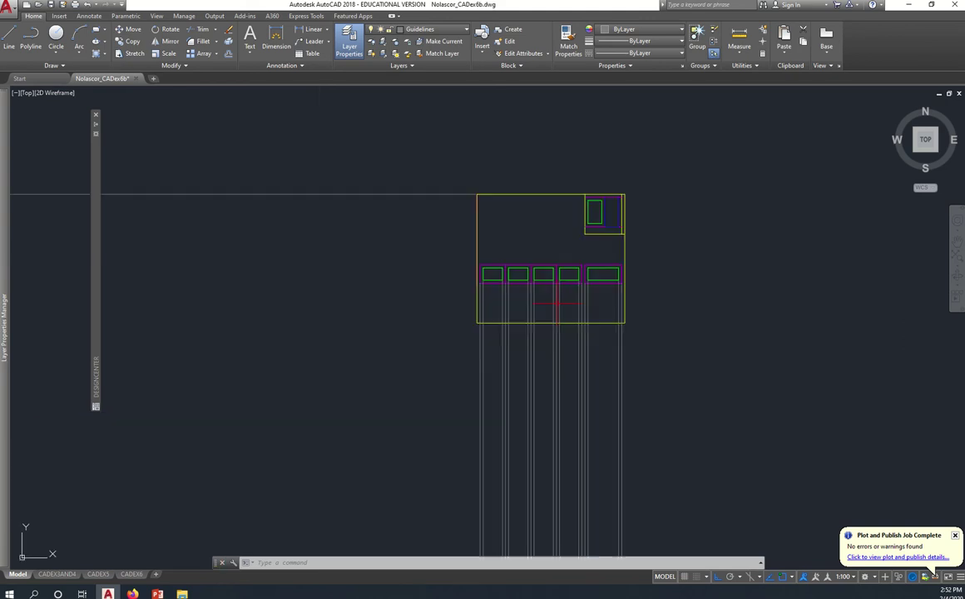
scroll(516, 249, "up", 5)
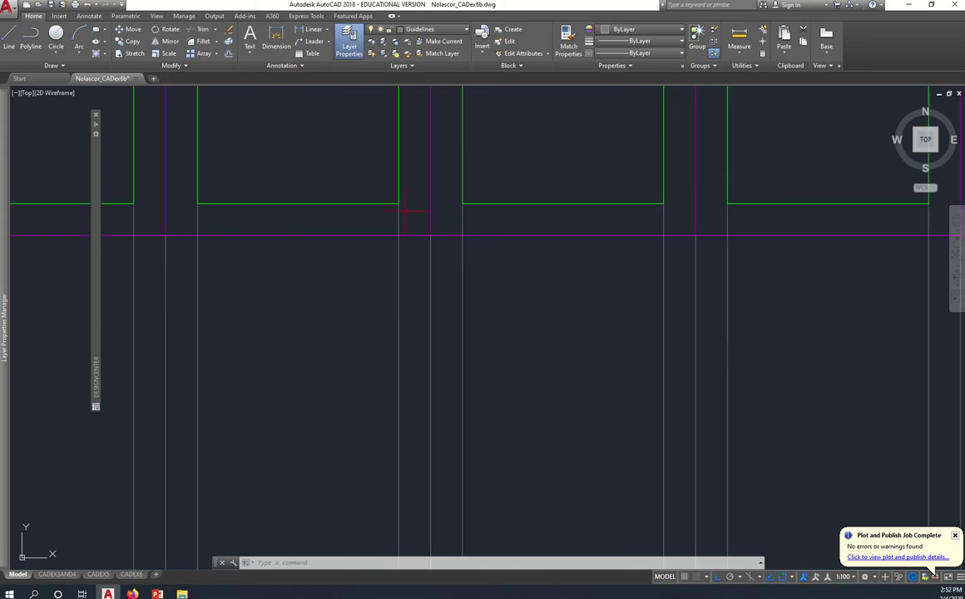
scroll(379, 189, "up", 5)
scroll(379, 189, "down", 5)
scroll(378, 189, "down", 3)
Step: Frame the mezzanine north wall and crossing-select its two wall lines
middle_click_drag(488, 415, 459, 253)
scroll(441, 326, "up", 5)
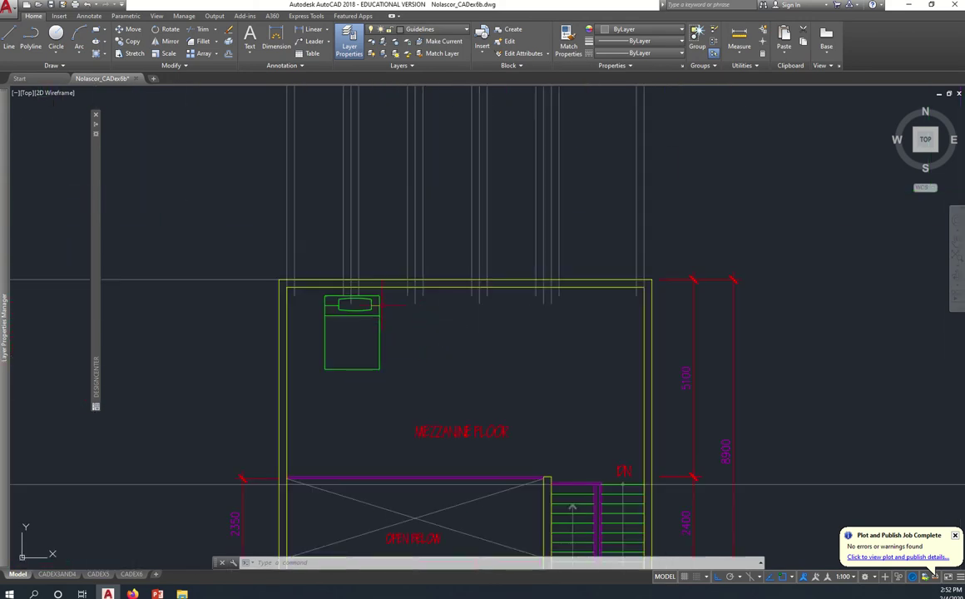
scroll(335, 268, "up", 2)
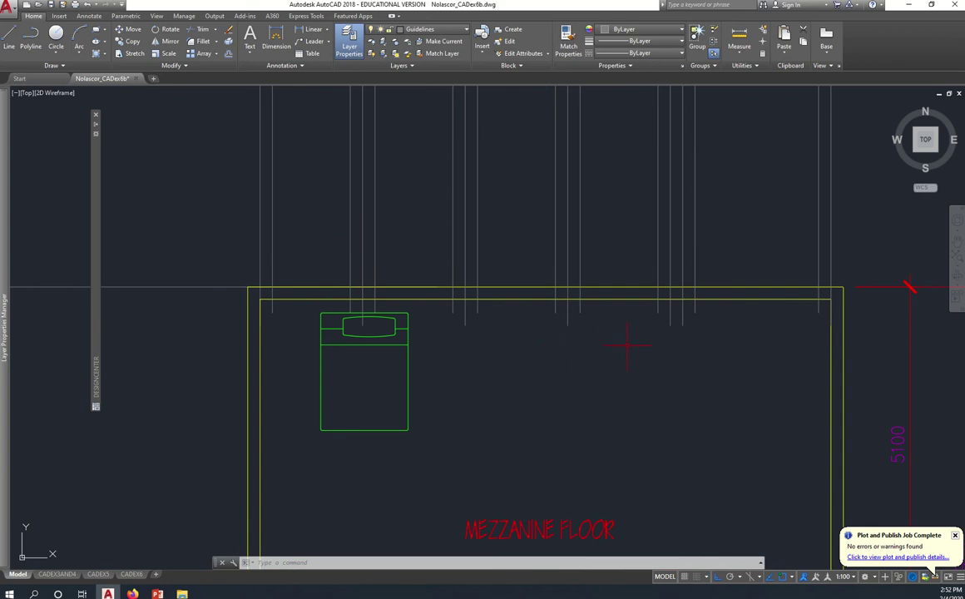
middle_click_drag(751, 348, 655, 365)
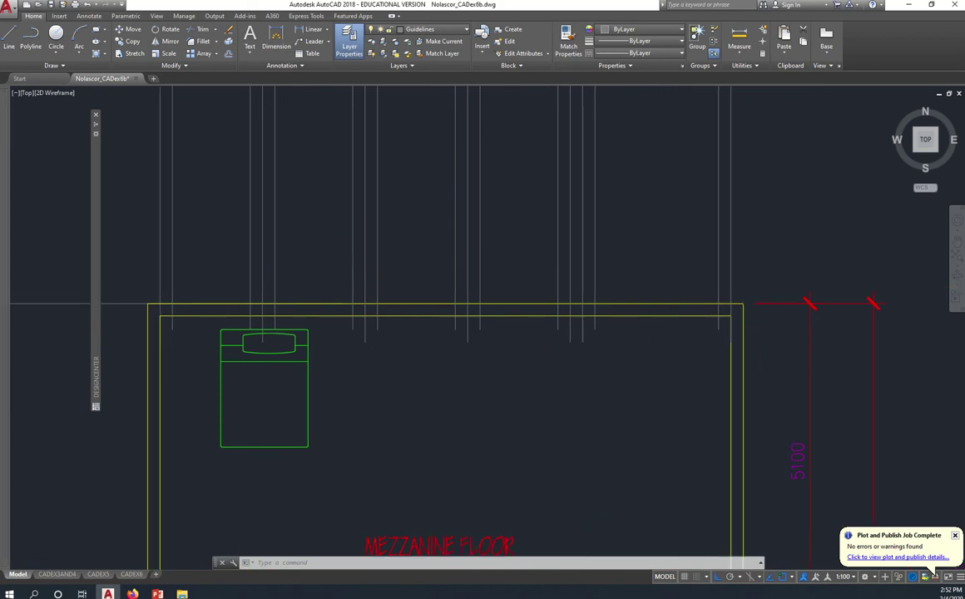
left_click(647, 356)
left_click(636, 276)
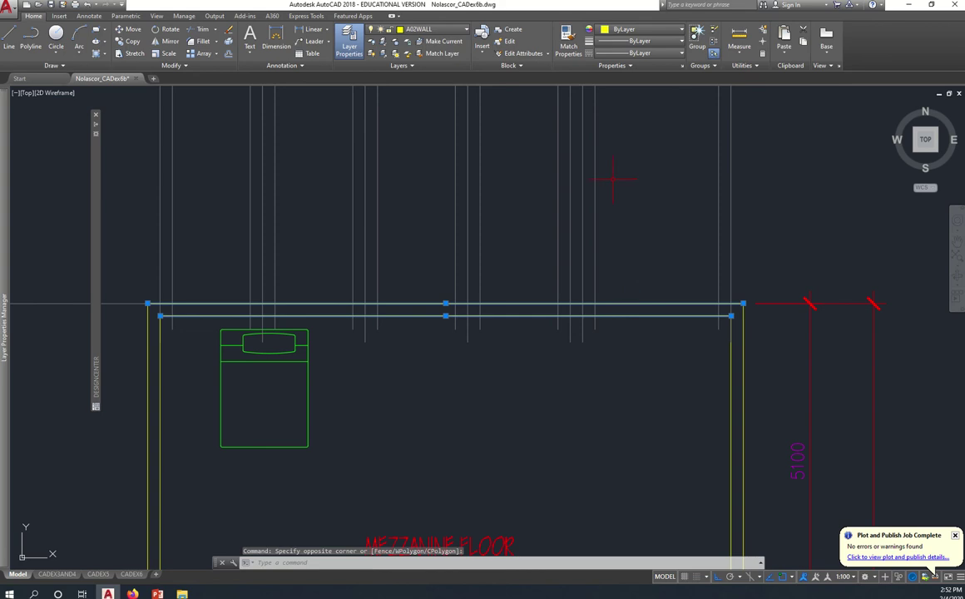
left_click(459, 30)
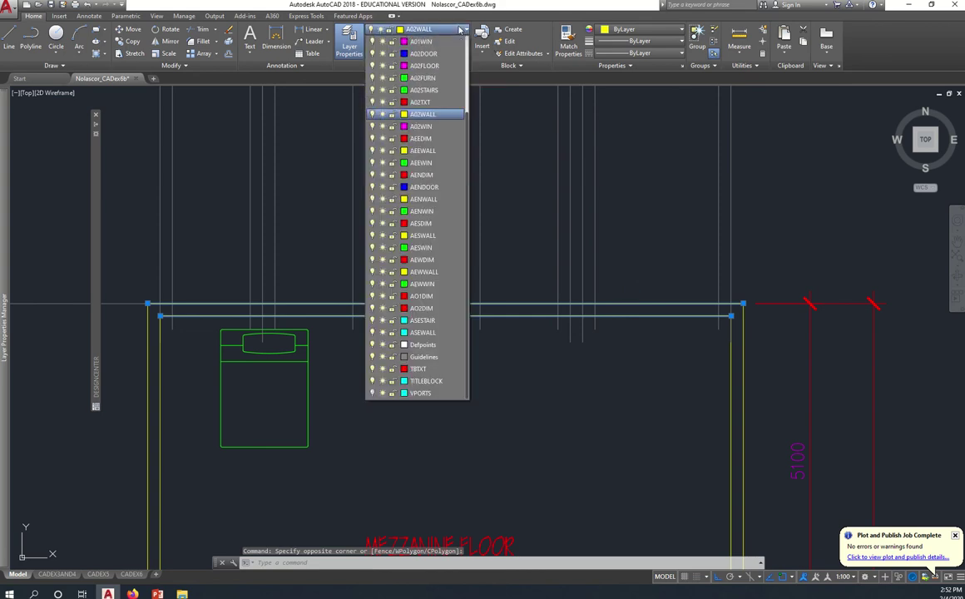
left_click(420, 113)
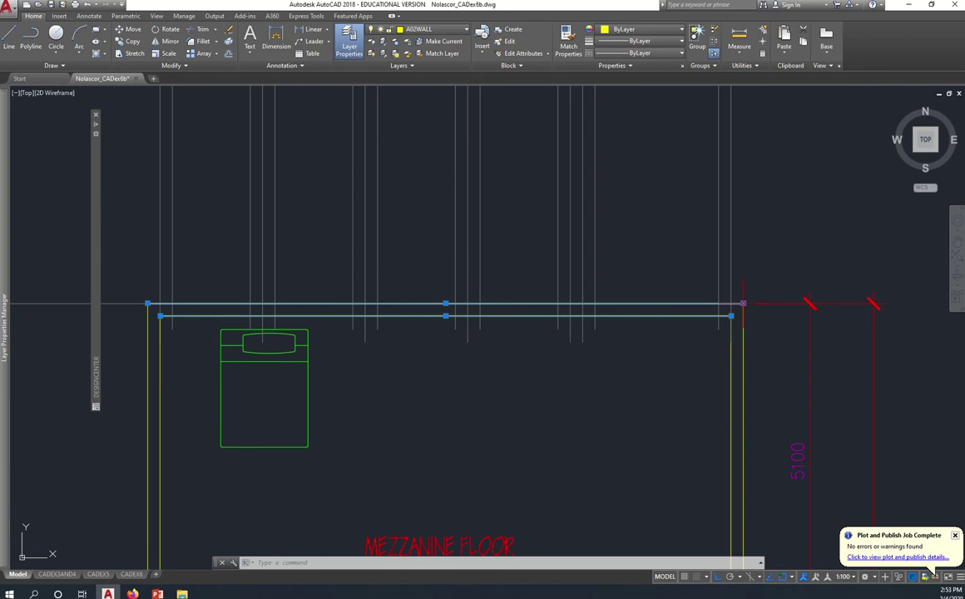
Step: Stretch the outer north wall line's right endpoint back to the left corner
left_click(743, 303)
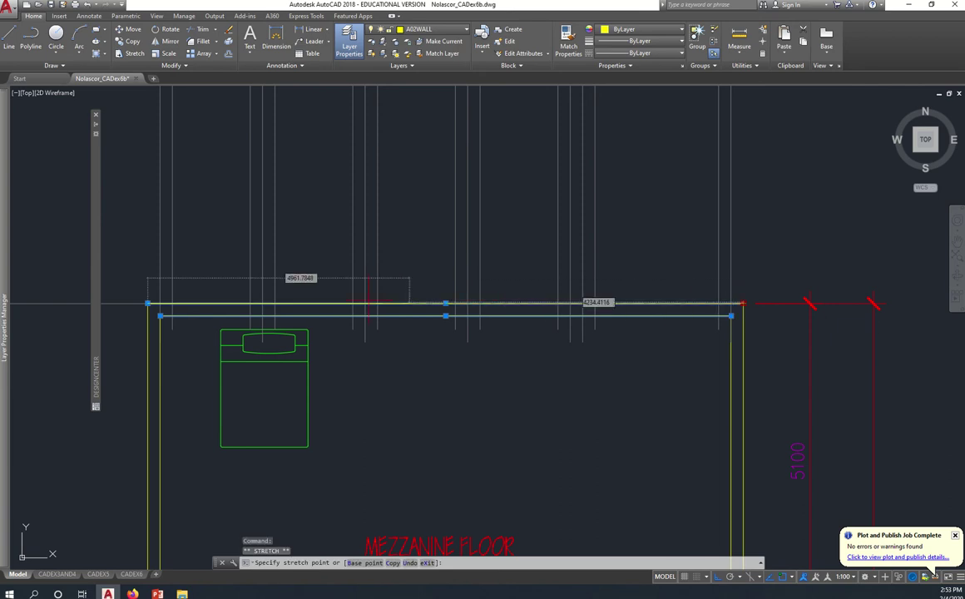
left_click(149, 303)
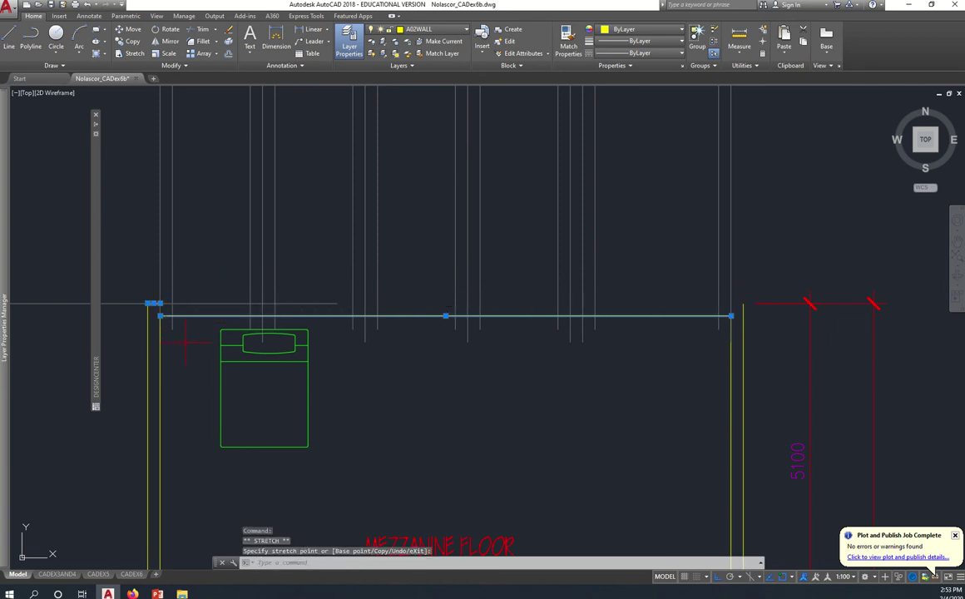
key("Escape")
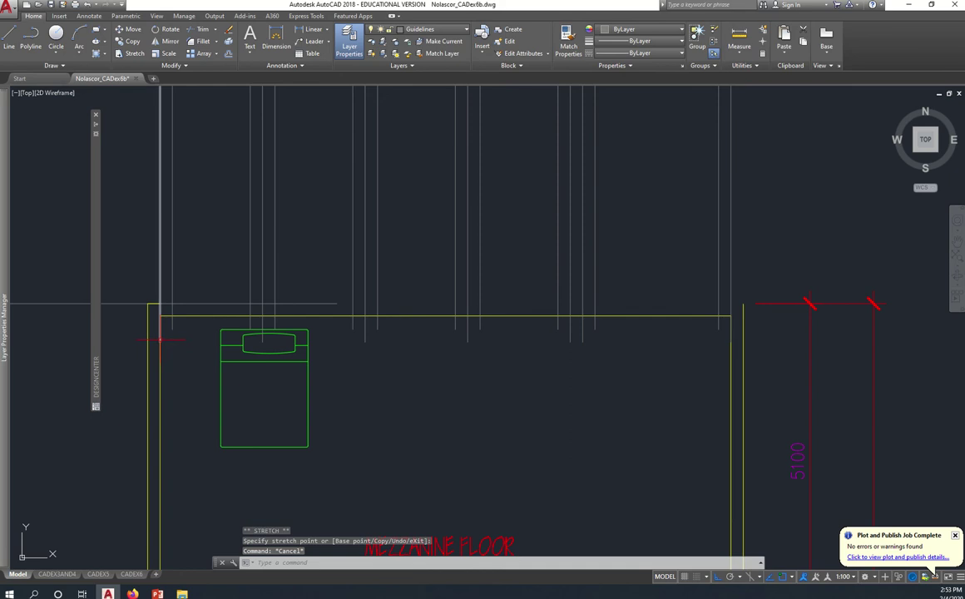
key("Escape")
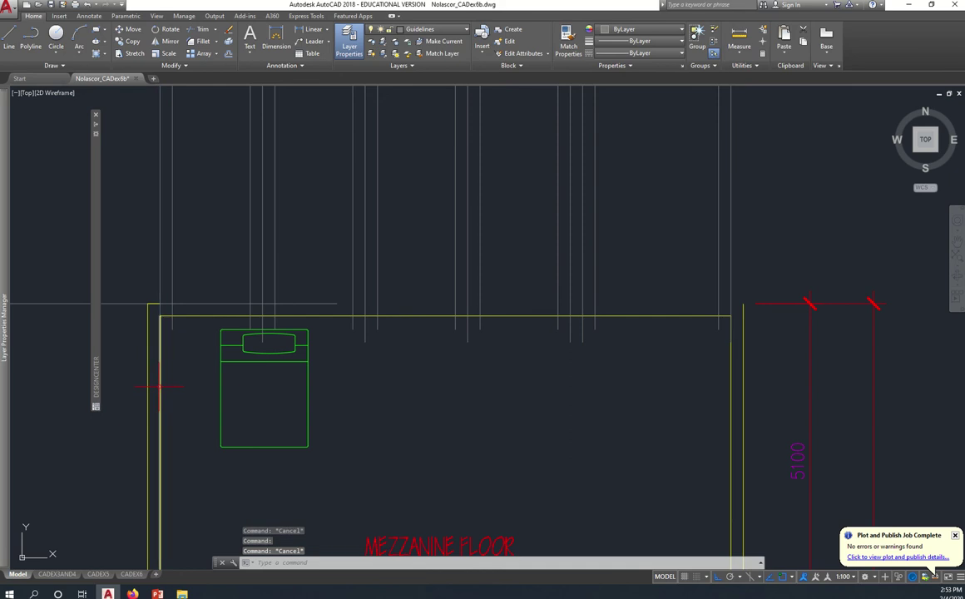
Step: Grab the west wall vertical line's top grip, then cancel the stretch
left_click(159, 386)
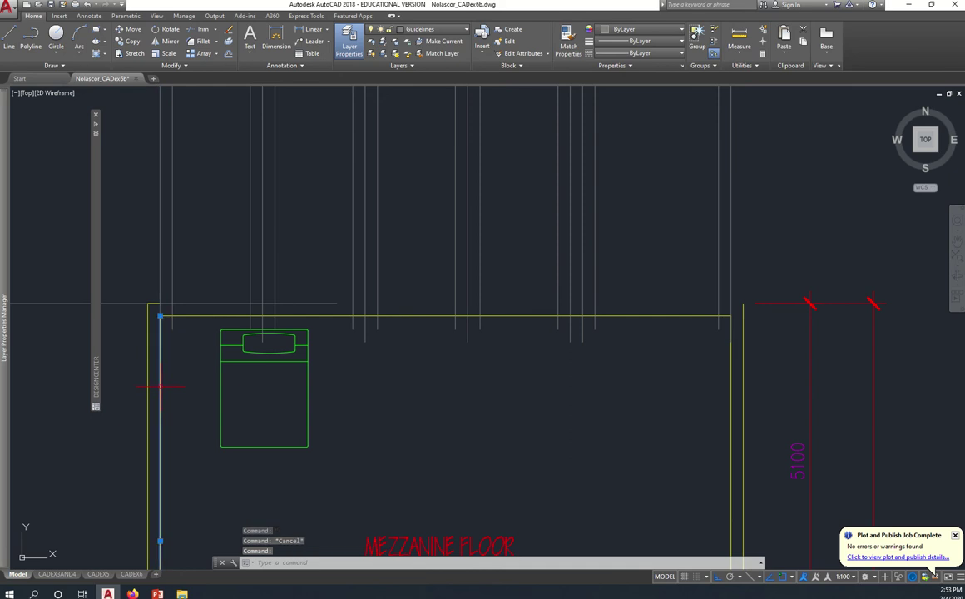
left_click(160, 315)
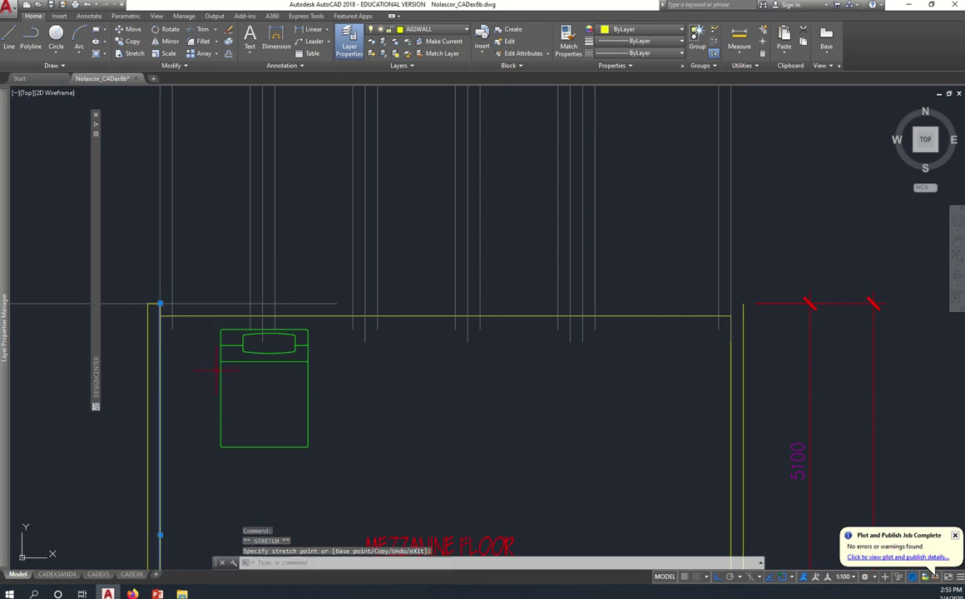
key("Escape")
scroll(566, 370, "up", 2)
scroll(566, 302, "up", 3)
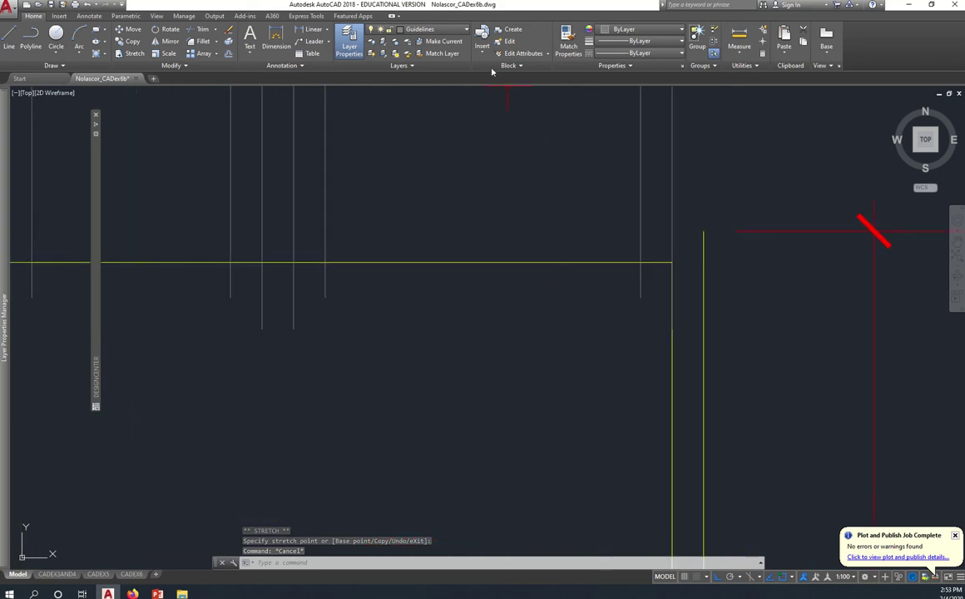
Step: Make A02WALL current and draw a line from the wall corner perpendicular to the wall
left_click(460, 32)
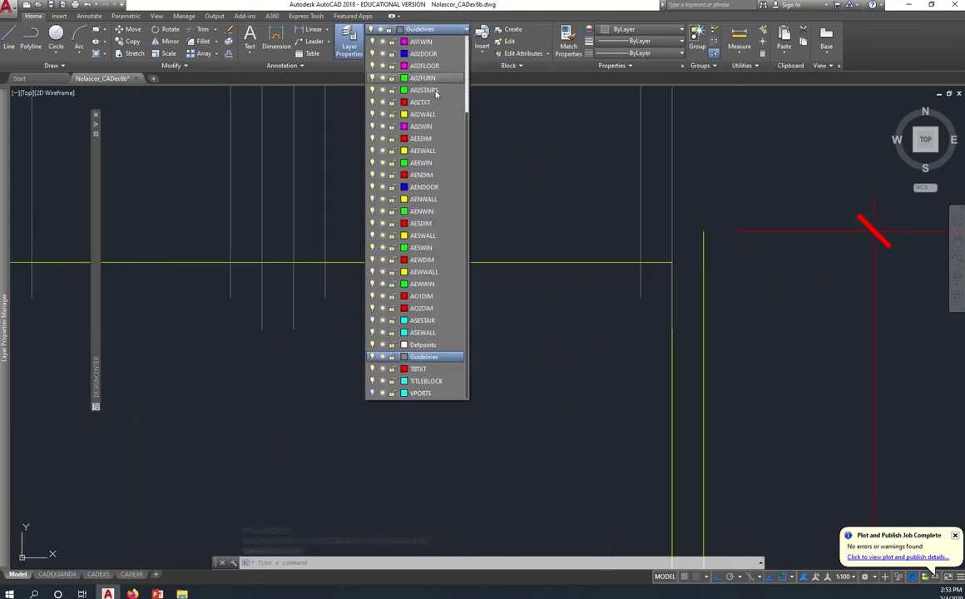
left_click(439, 114)
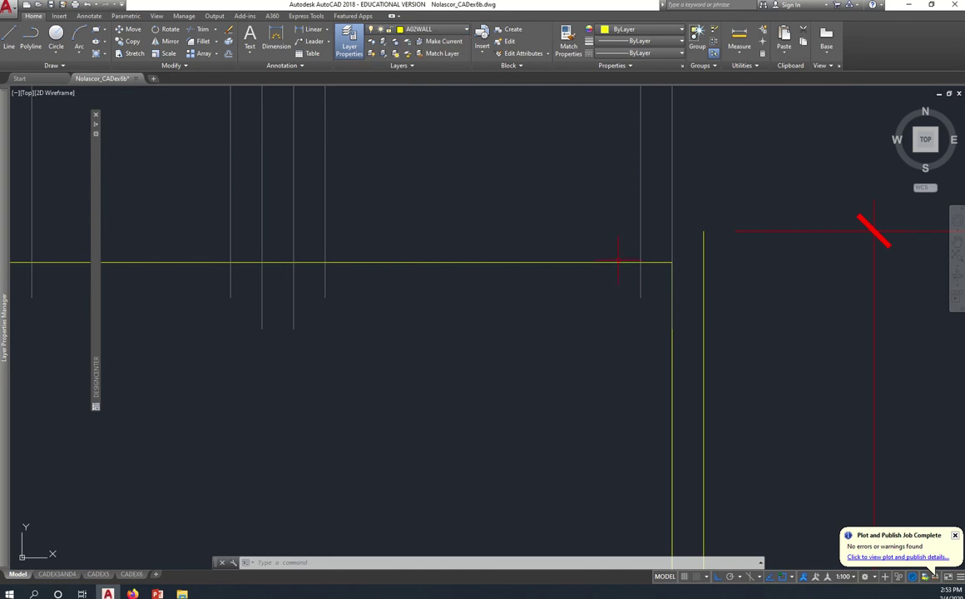
key("Return")
left_click(703, 230)
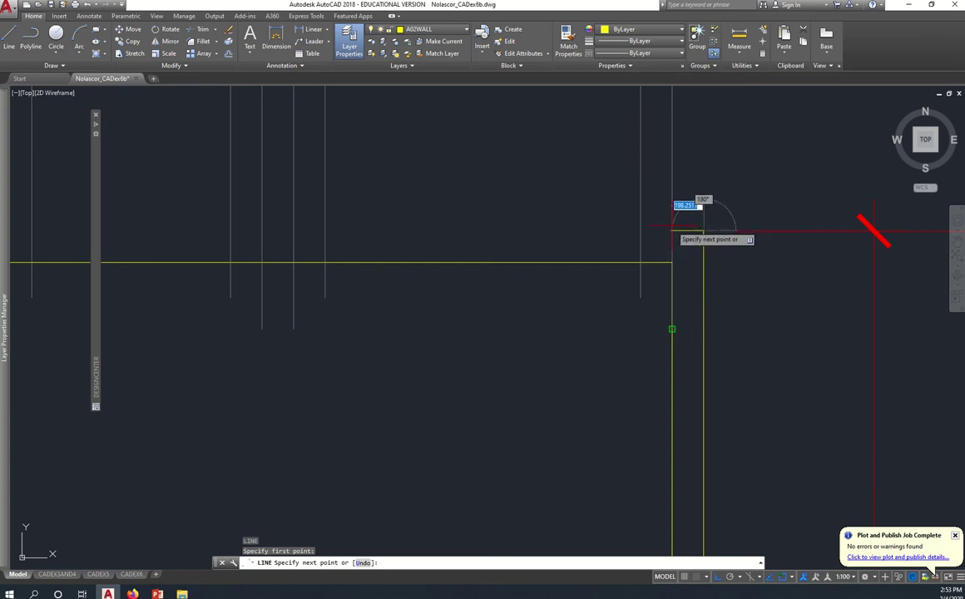
type("er")
key("Return")
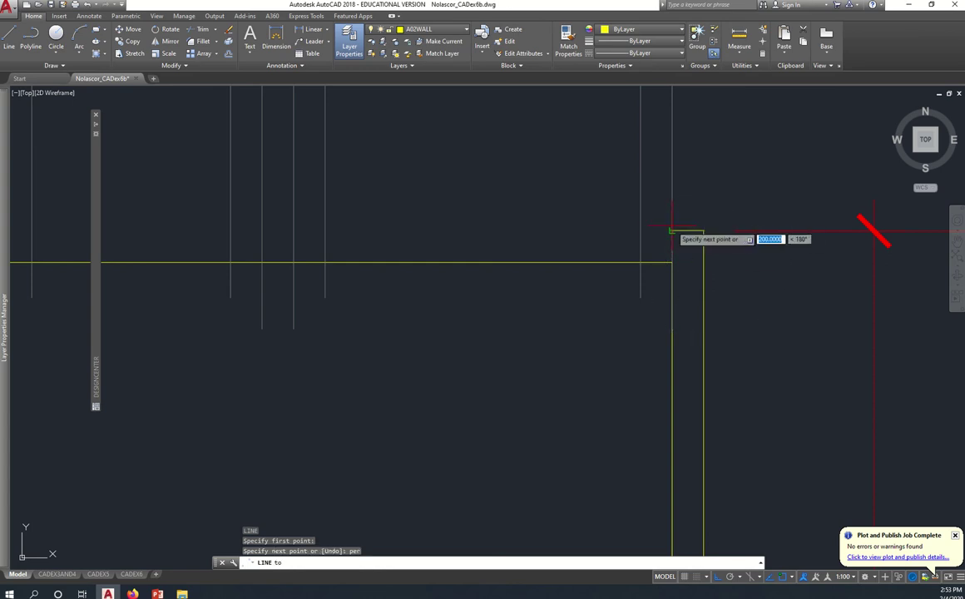
left_click(683, 265)
key("Return")
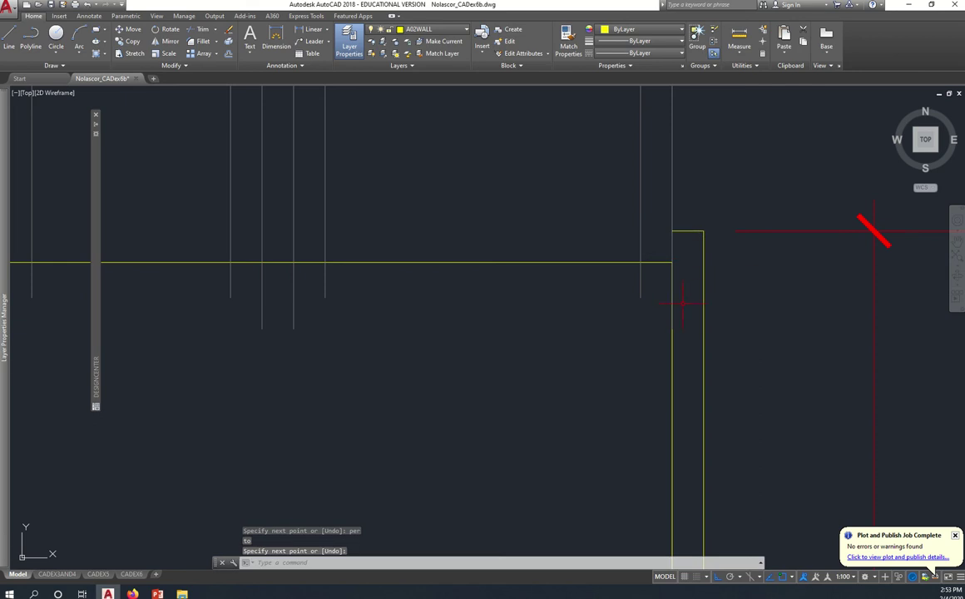
Step: Pick the vertical and horizontal wall lines for a FILLET, then cancel and deselect
type("f")
key("Return")
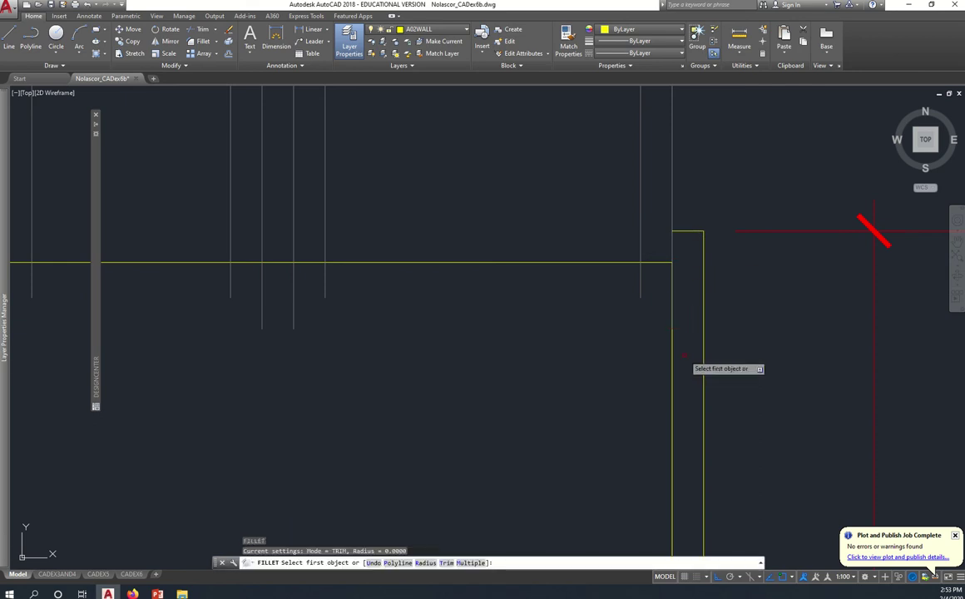
left_click(673, 334)
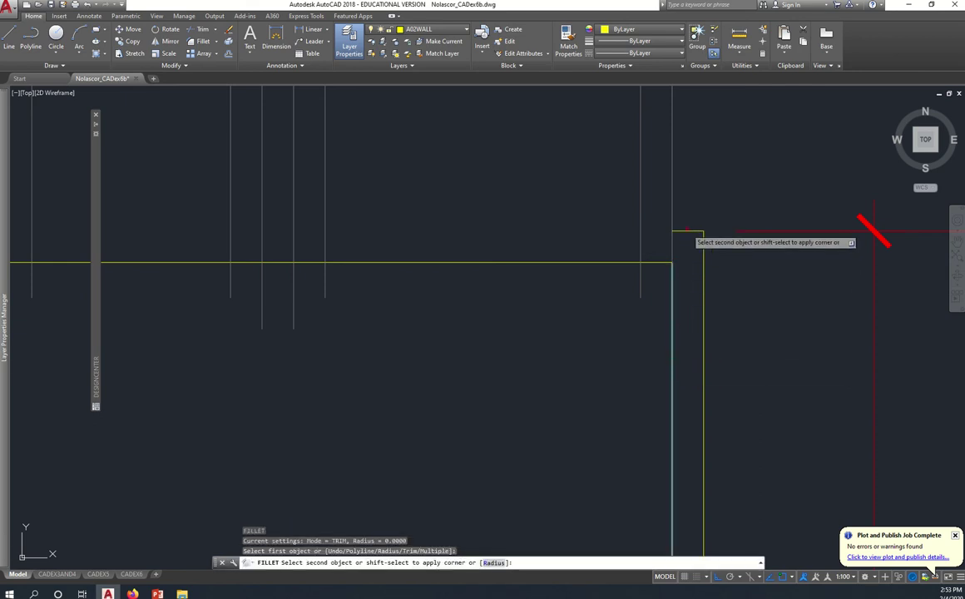
left_click(675, 264)
key("Escape")
middle_click_drag(699, 341, 694, 320)
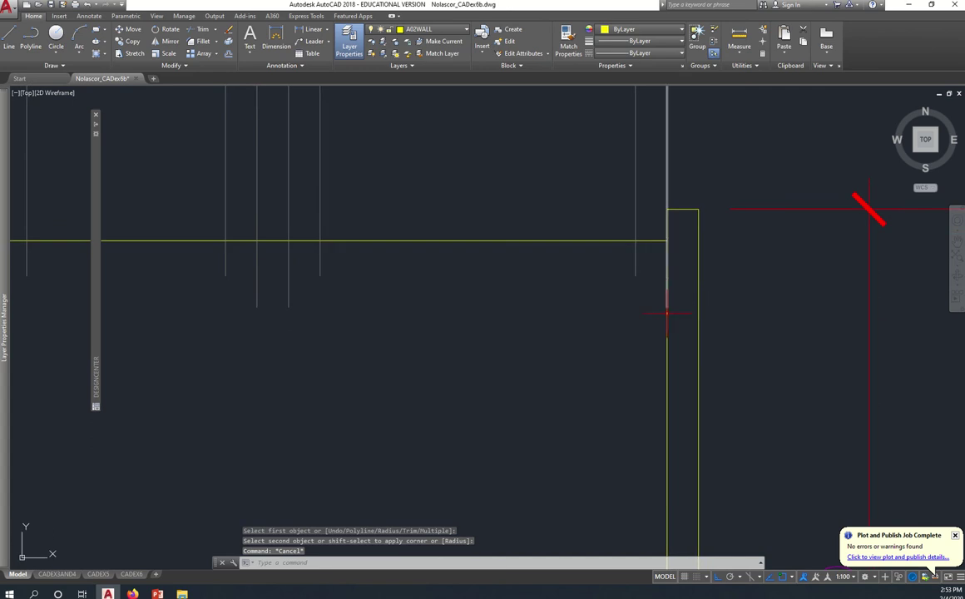
left_click(668, 333)
key("Escape")
scroll(623, 339, "down", 2)
scroll(701, 344, "down", 2)
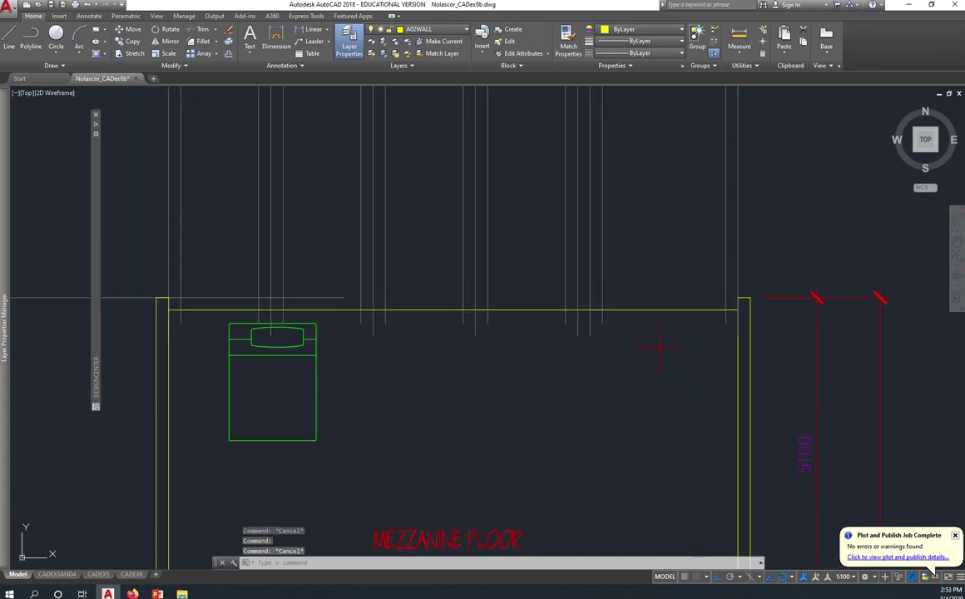
Step: Stretch the north wall line's left end over to the right wall
left_click(689, 311)
left_click(665, 268)
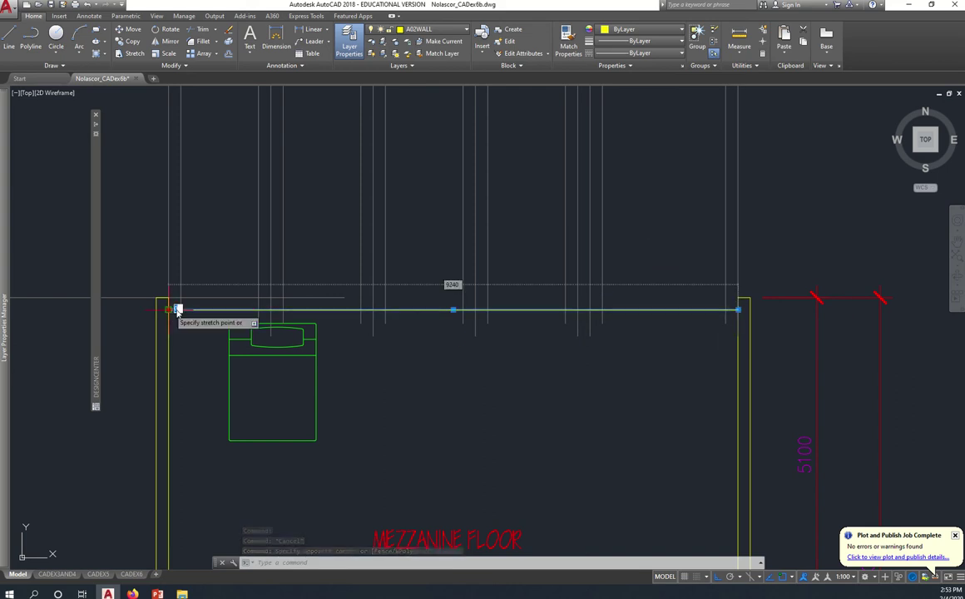
left_click(169, 310)
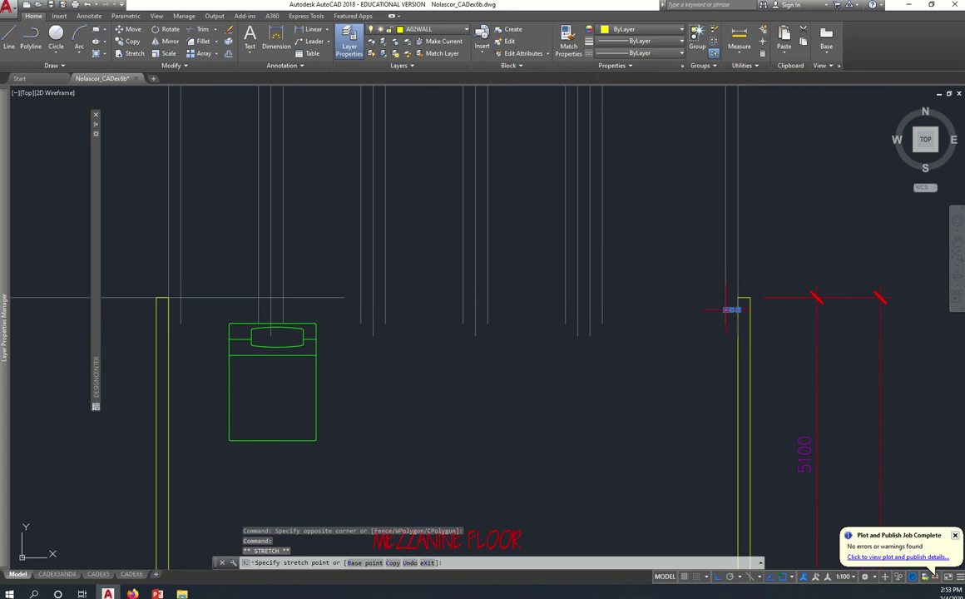
left_click(731, 310)
key("Escape")
Step: Move the short leftover wall stub onto the A02WIN layer
left_click(731, 310)
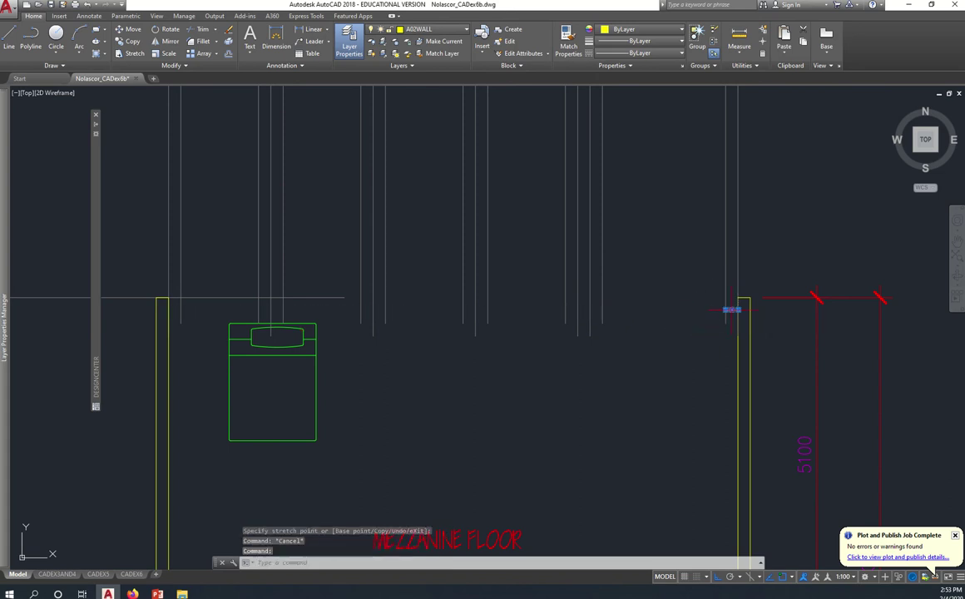
left_click(454, 31)
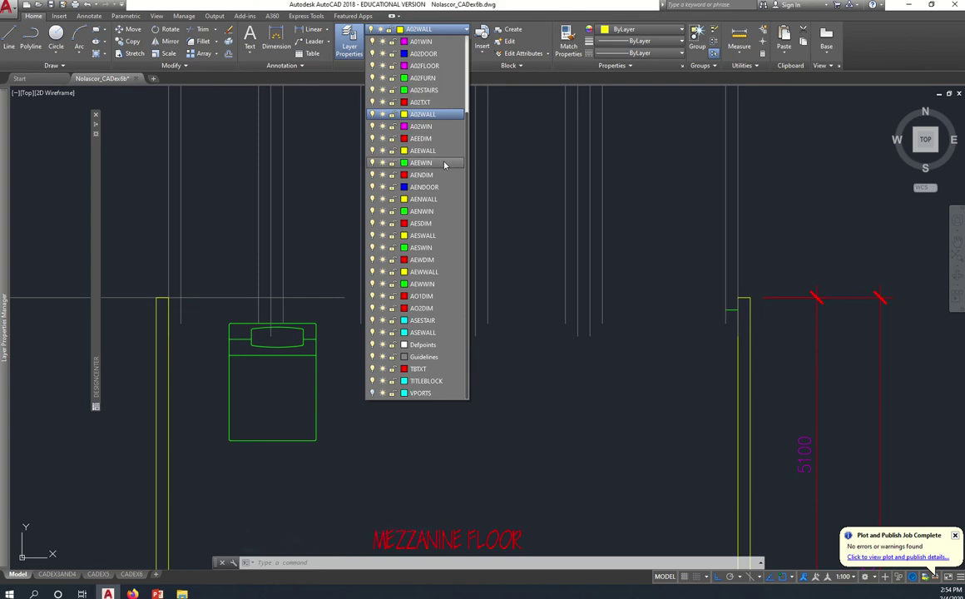
scroll(444, 246, "up", 2)
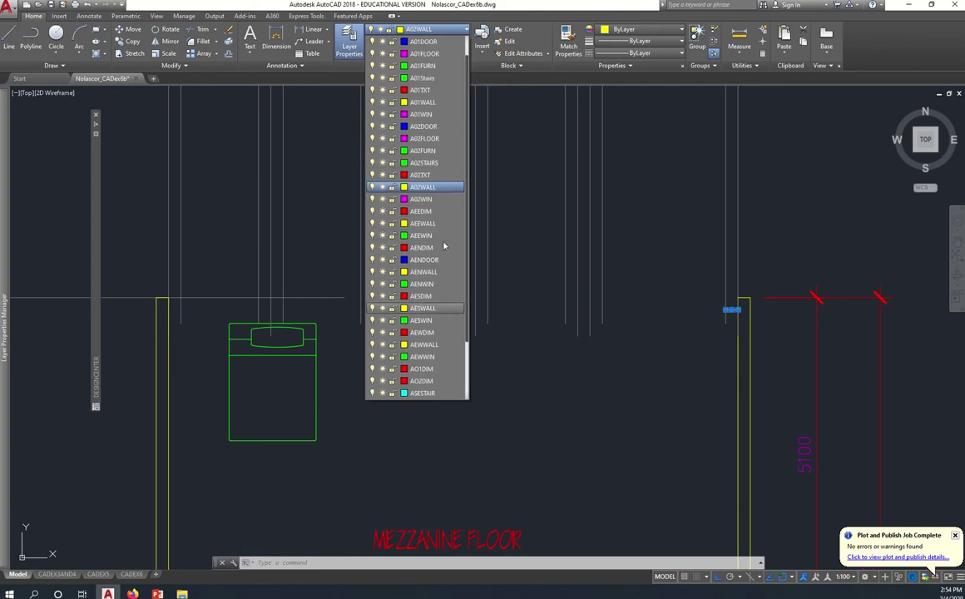
left_click(428, 199)
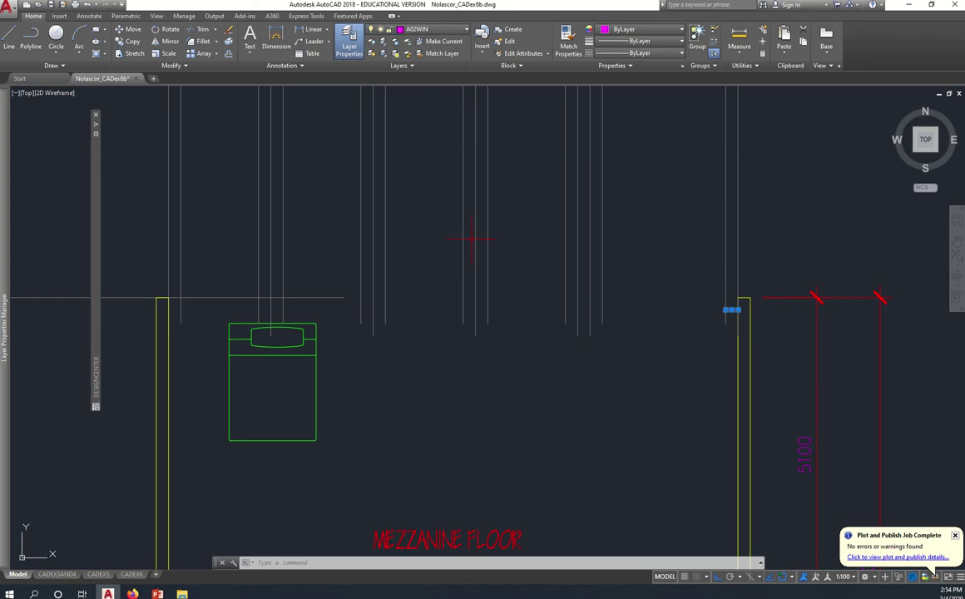
Step: Pan and zoom to the part of the mezzanine plan with the windows
key("Escape")
scroll(675, 321, "down", 2)
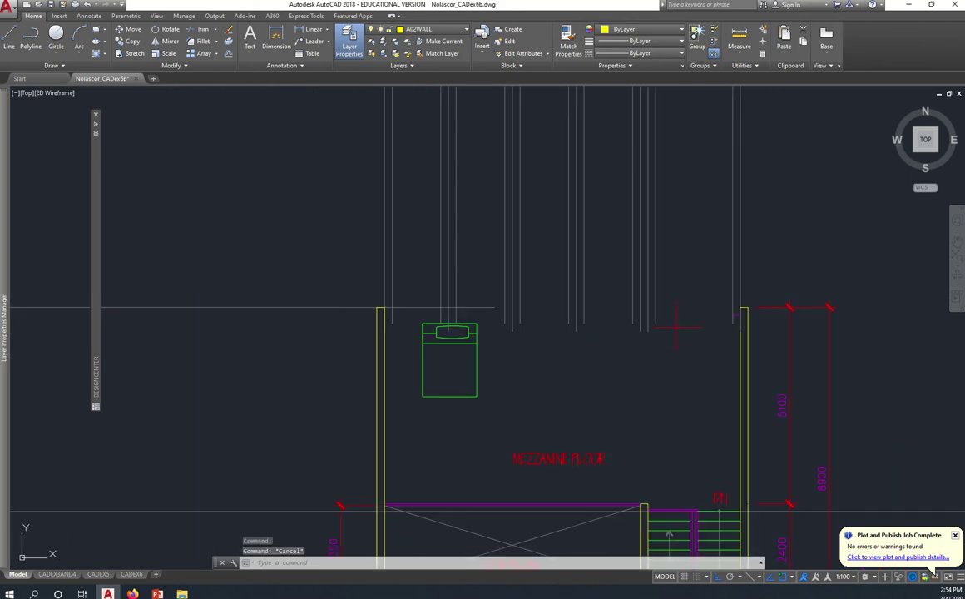
scroll(672, 295, "down", 1)
middle_click_drag(672, 295, 562, 399)
scroll(561, 391, "down", 2)
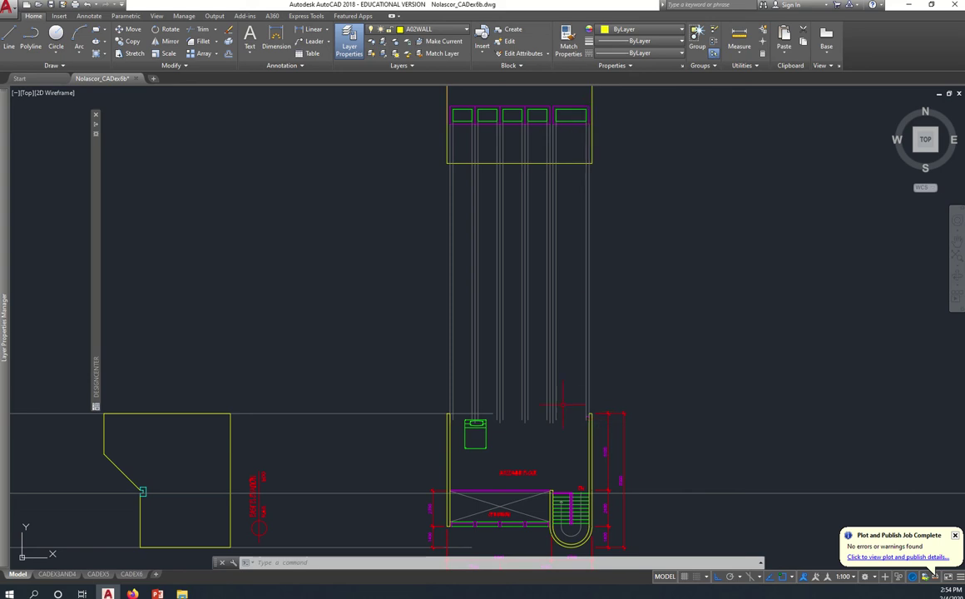
scroll(569, 416, "up", 5)
type("c")
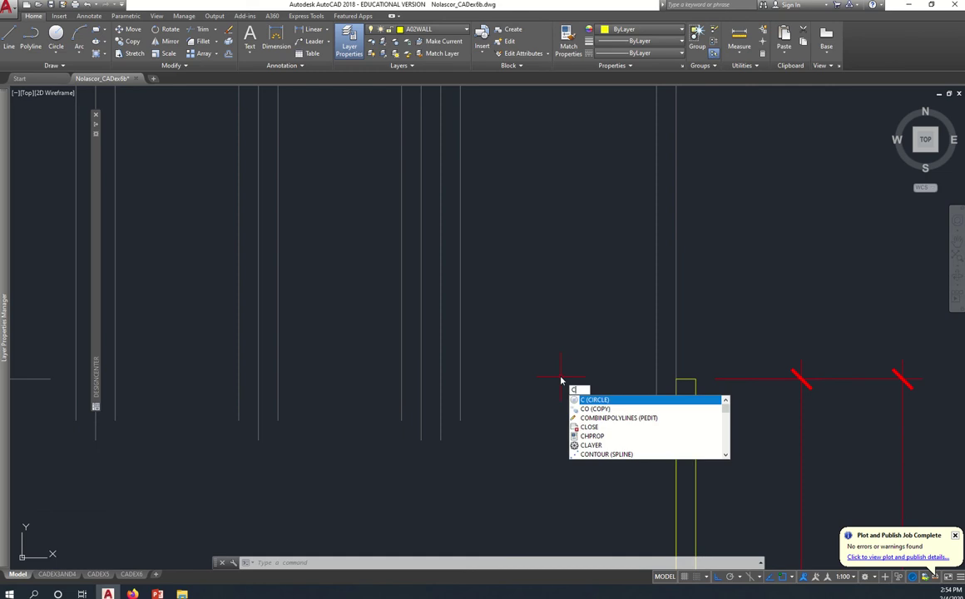
Step: Enable Perpendicular object snap during a line at the wall end, cancel it, and show layers
key("Escape")
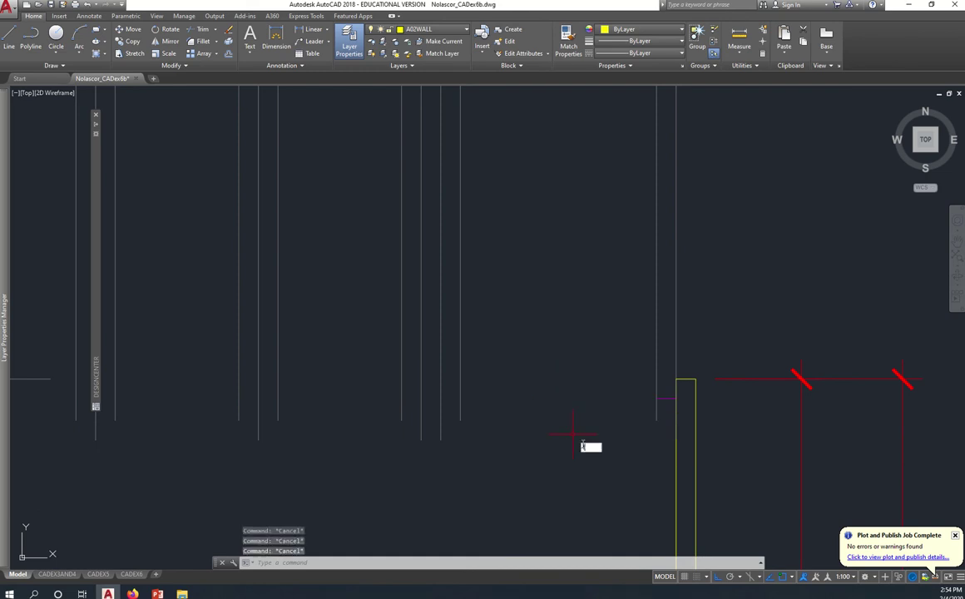
type("l")
key("Return")
left_click(656, 397)
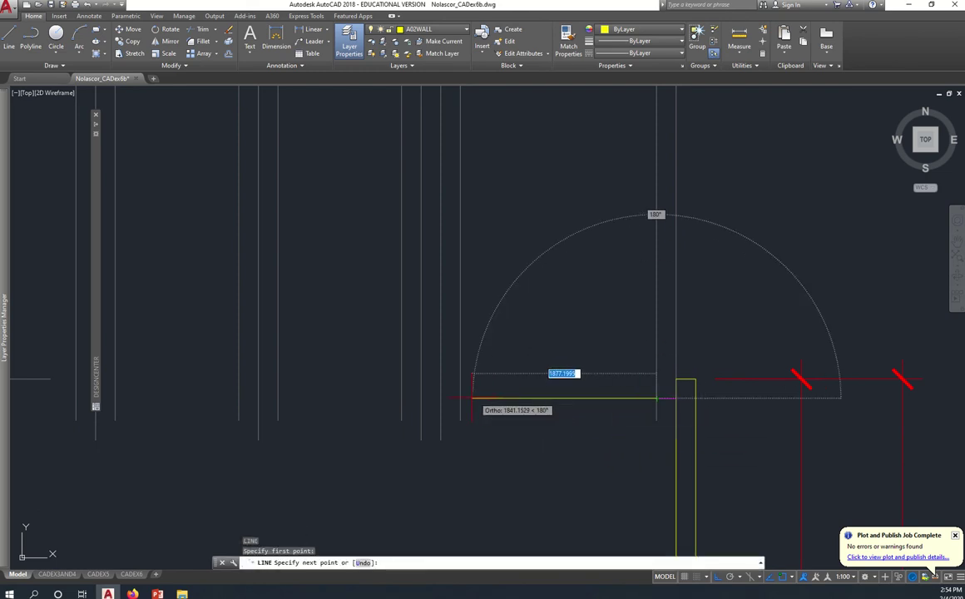
left_click(789, 577)
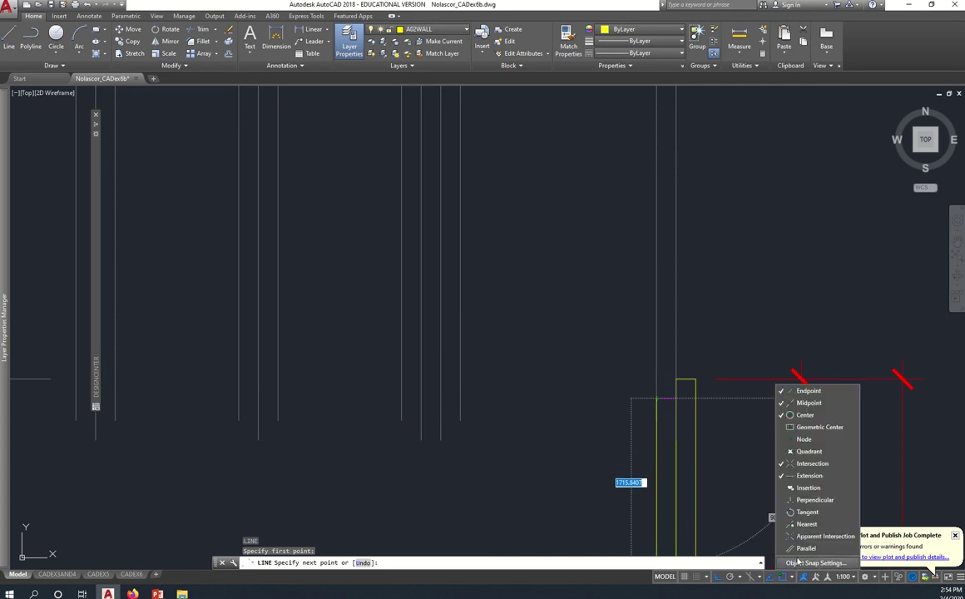
left_click(815, 499)
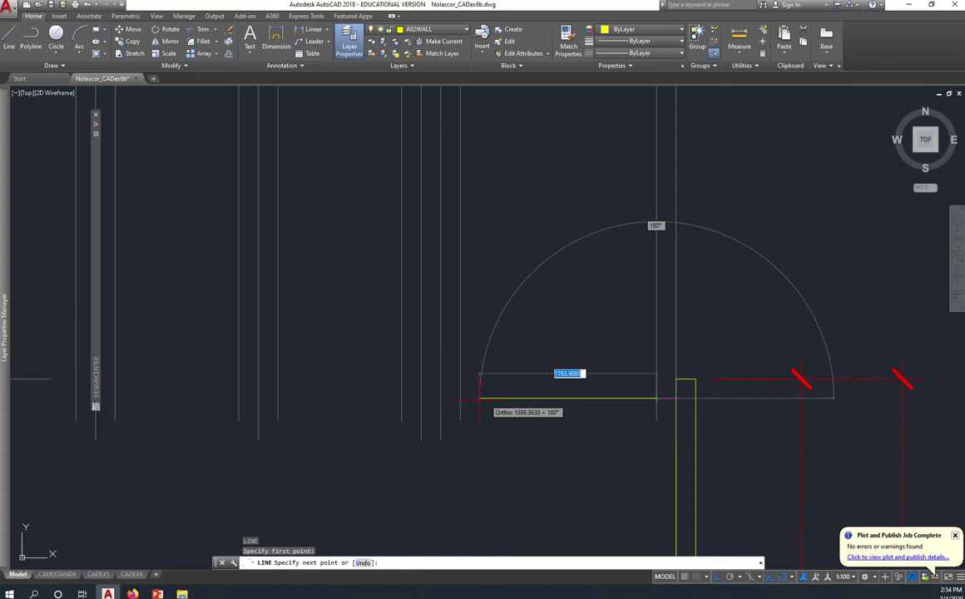
key("Escape")
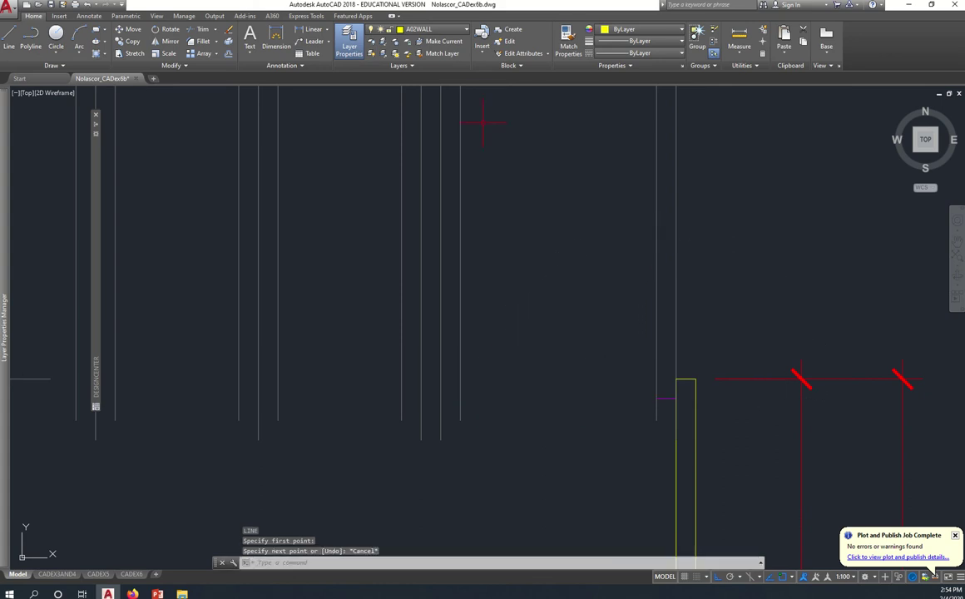
left_click(460, 29)
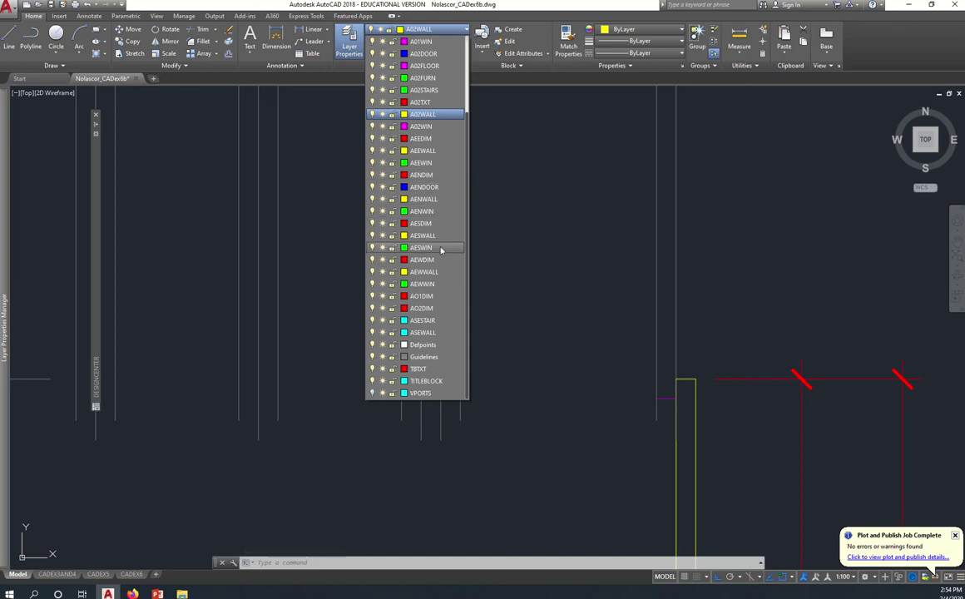
Step: Make A02WIN current and draw a window line left from the wall end to the guidelines
left_click(436, 128)
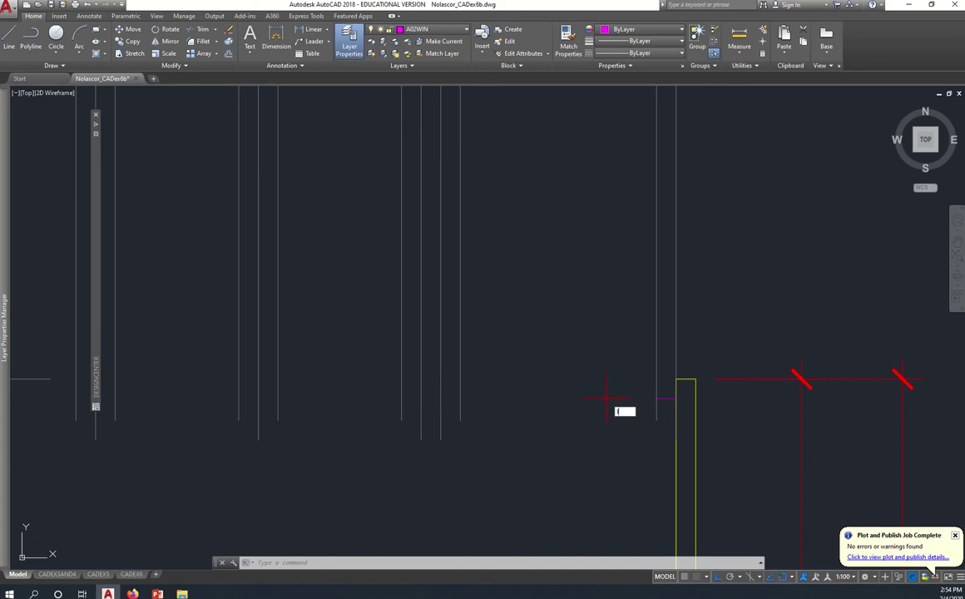
type("l")
key("Return")
left_click(657, 398)
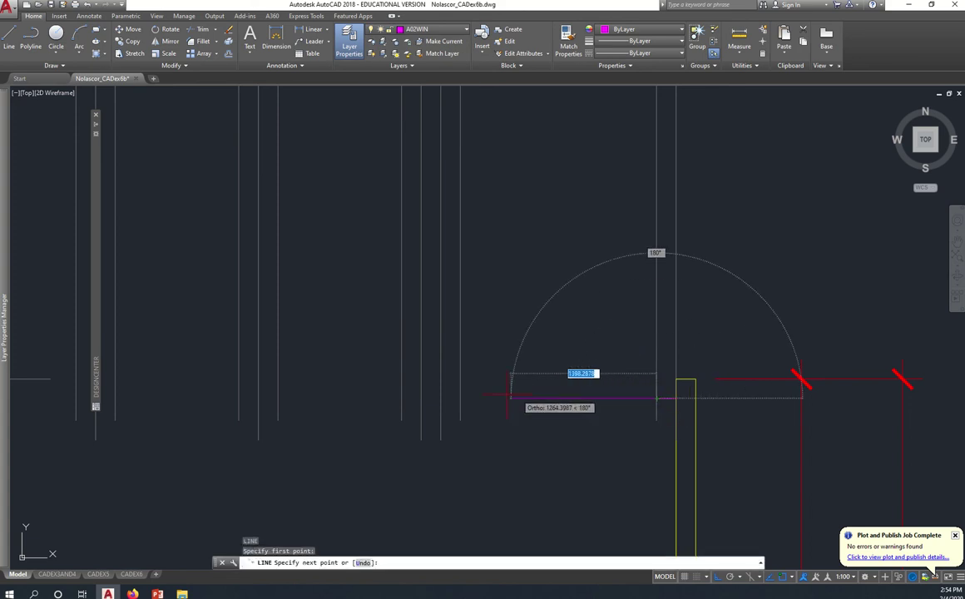
left_click(460, 397)
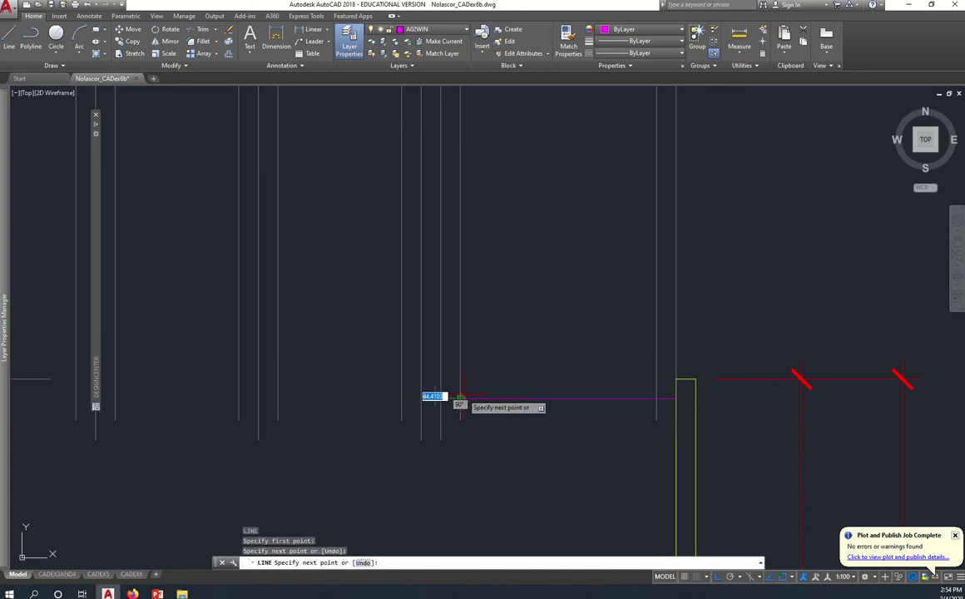
left_click(440, 398)
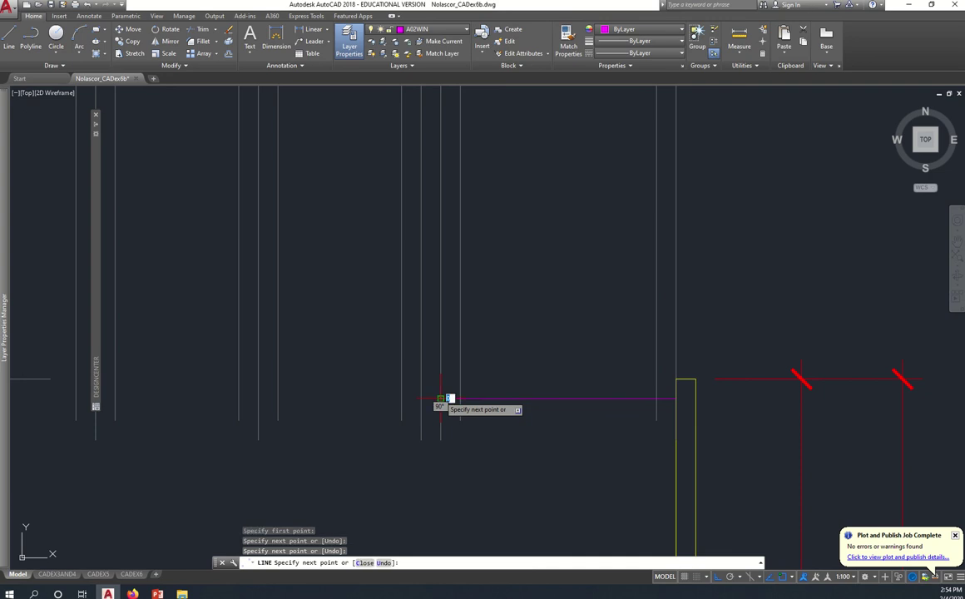
key("Return")
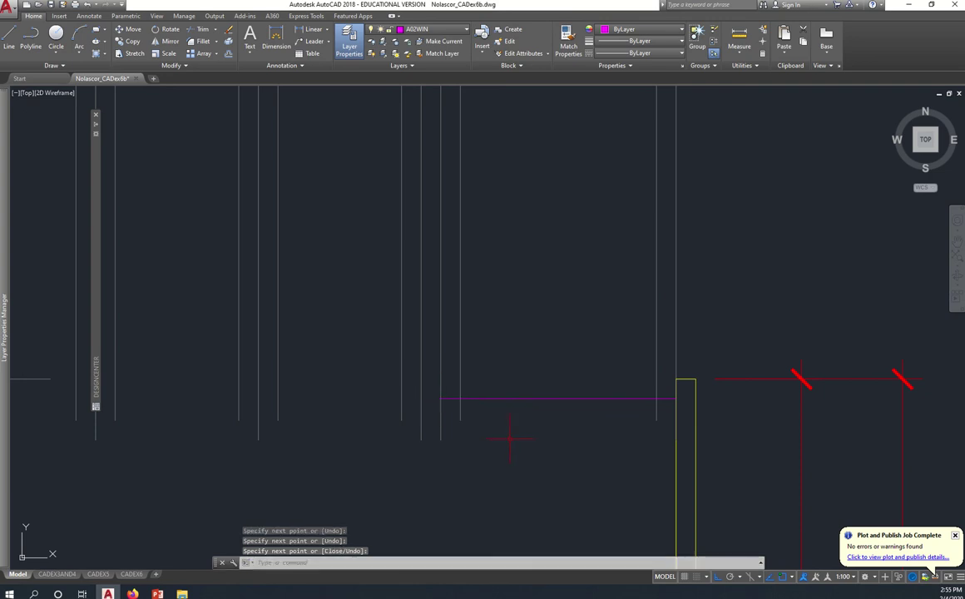
Step: Offset copies of the magenta window line to both sides of it
scroll(516, 435, "down", 2)
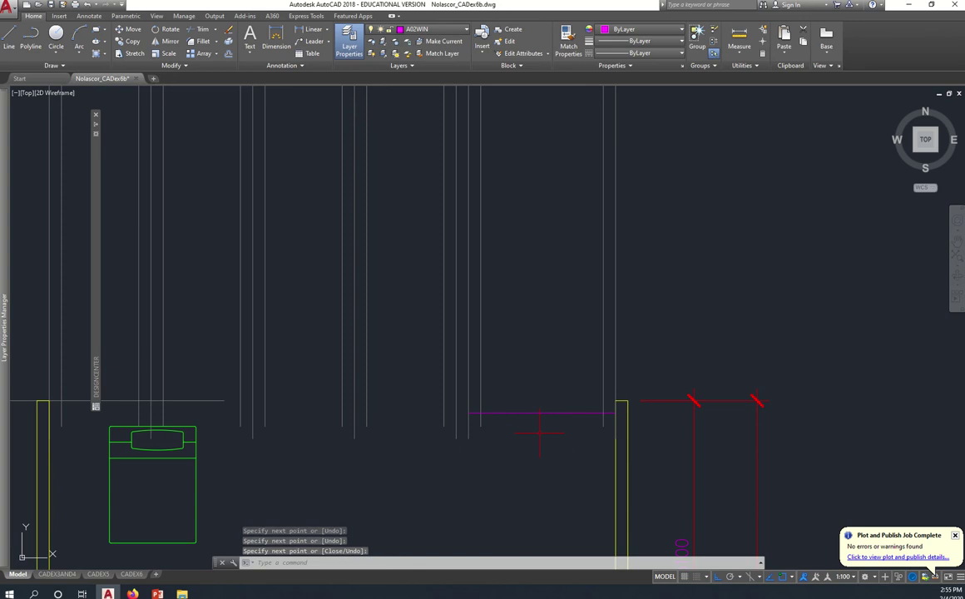
type("o")
key("Return")
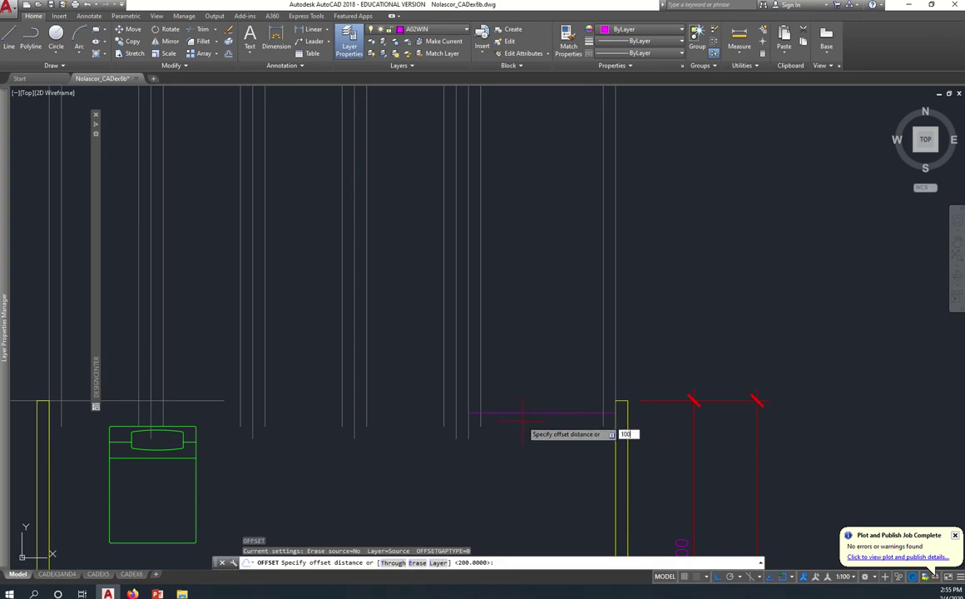
type("0")
key("Return")
left_click(526, 412)
left_click(532, 398)
left_click(536, 403)
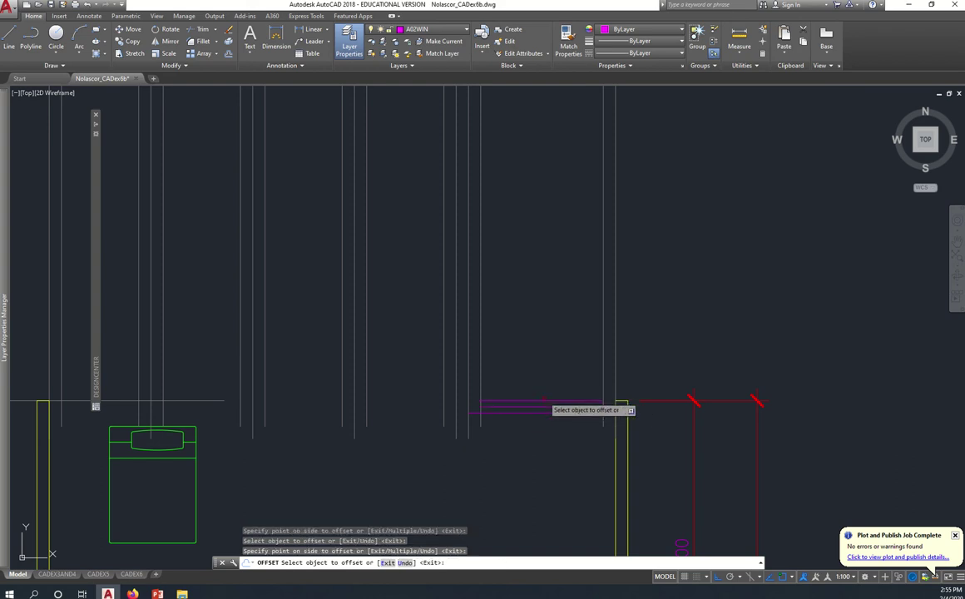
left_click(534, 449)
Step: Repeat the offset to add 200-spaced copies below the magenta window lines
key("Return")
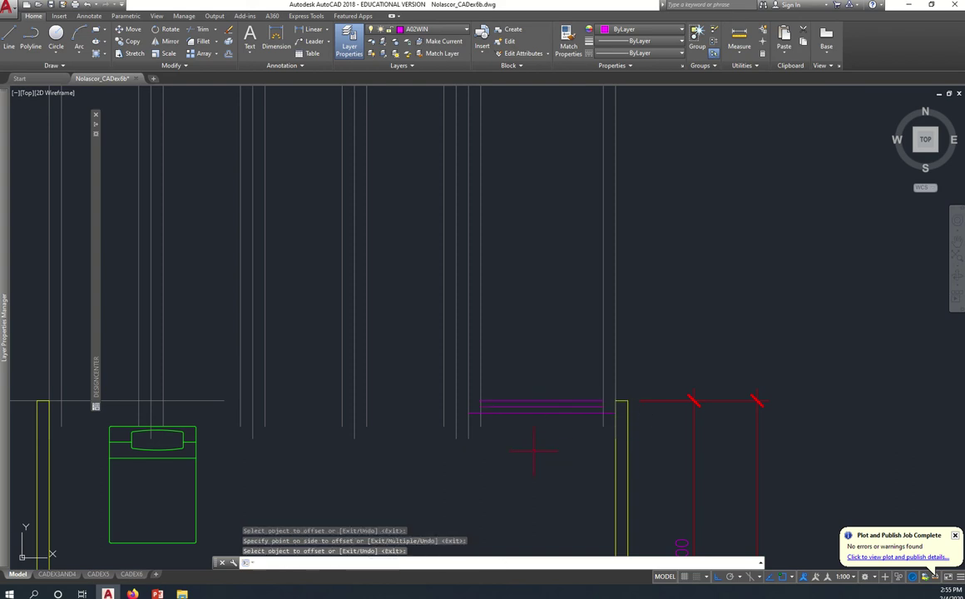
key("Return")
key("Return")
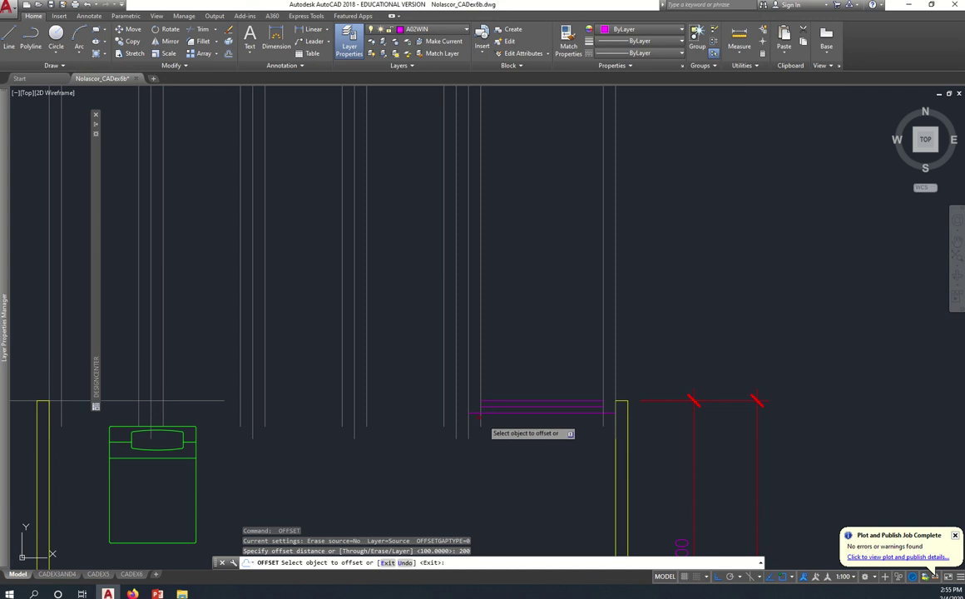
left_click(474, 411)
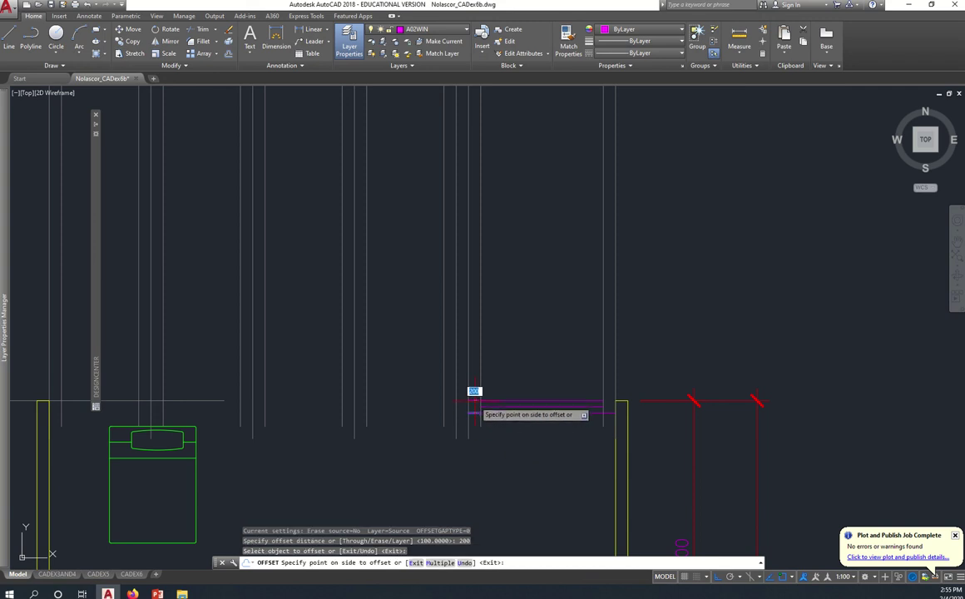
left_click(475, 415)
left_click(610, 413)
scroll(588, 429, "up", 4)
key("Escape")
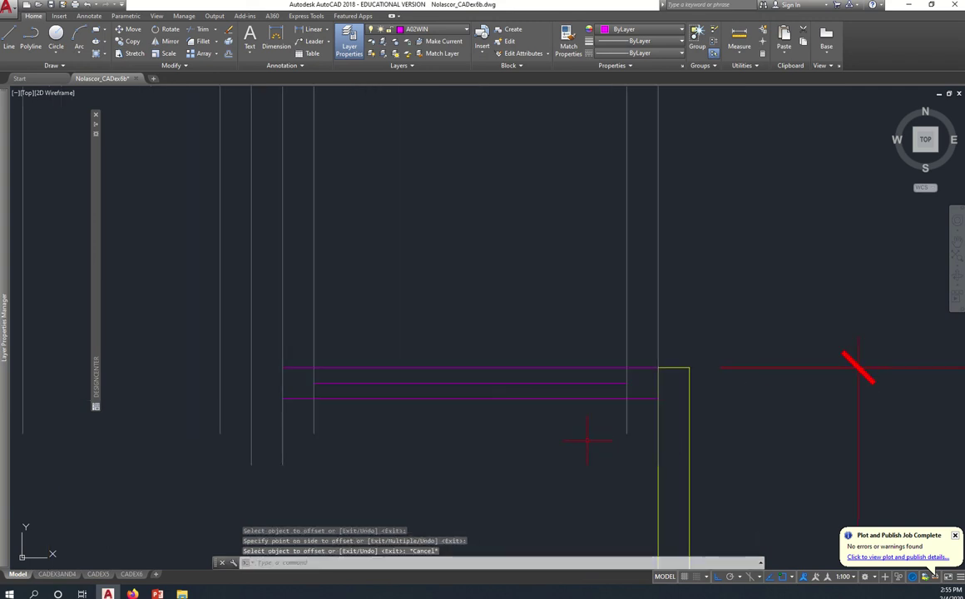
Step: Select the lower and upper outer window lines for recolouring
left_click(539, 405)
left_click(537, 392)
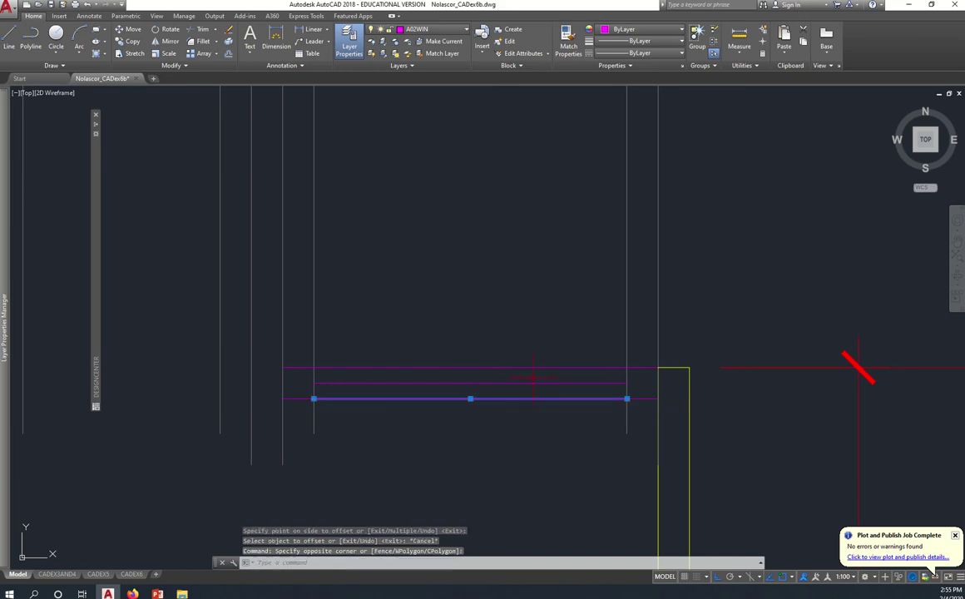
left_click(533, 362)
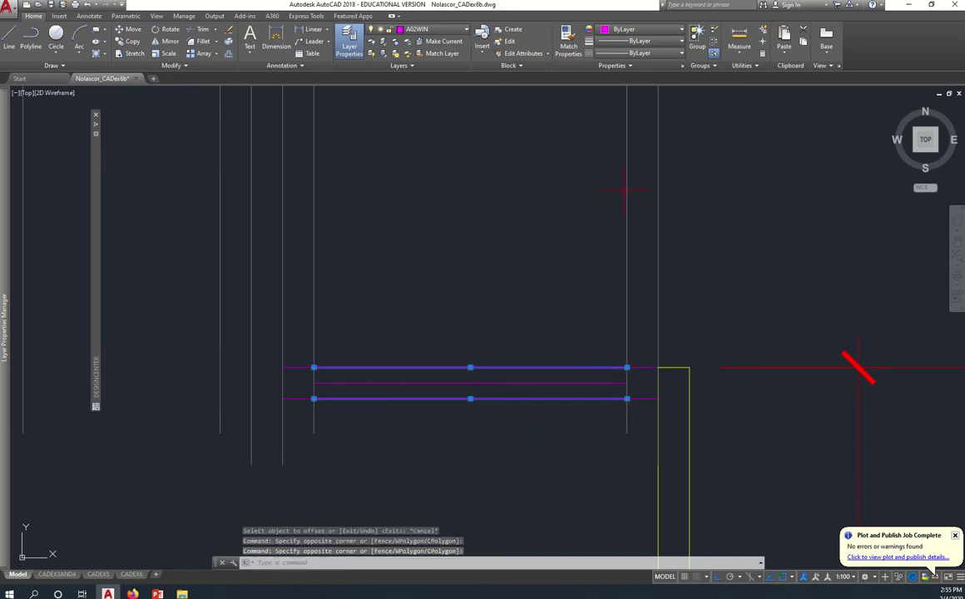
left_click(661, 30)
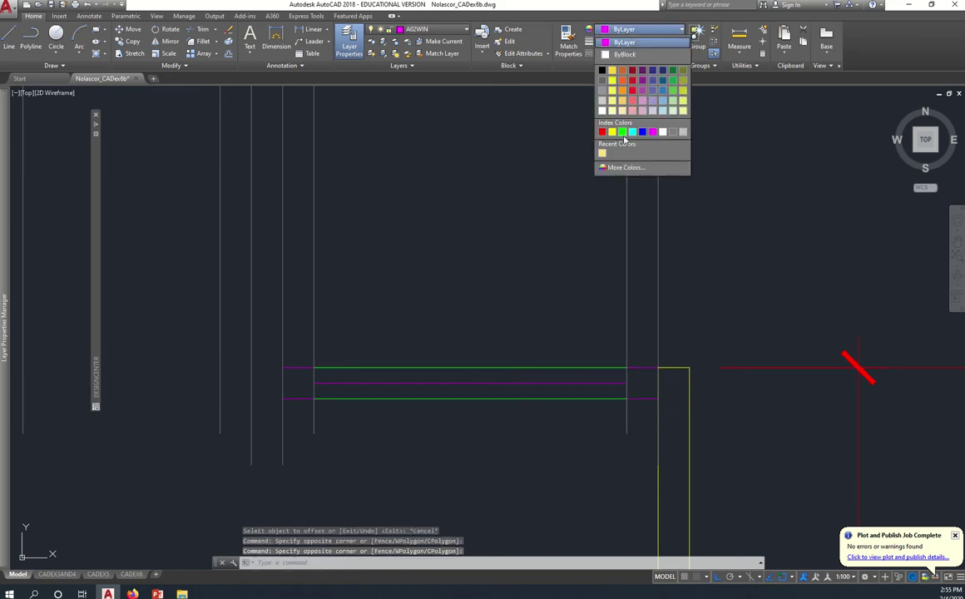
Step: Colour the two selected outer window lines Green and clear the selection
left_click(622, 132)
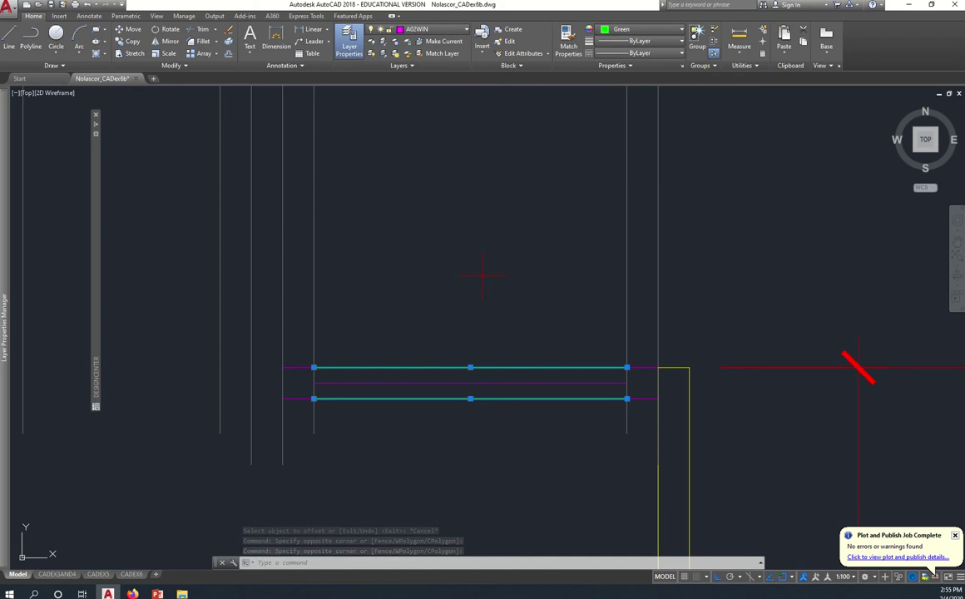
key("Escape")
middle_click_drag(470, 274, 405, 241)
scroll(406, 241, "down", 3)
Step: Pan and zoom around the plan, ending back on the north wall window lines
middle_click_drag(466, 191, 425, 350)
scroll(425, 350, "down", 3)
scroll(425, 350, "down", 2)
scroll(426, 201, "up", 5)
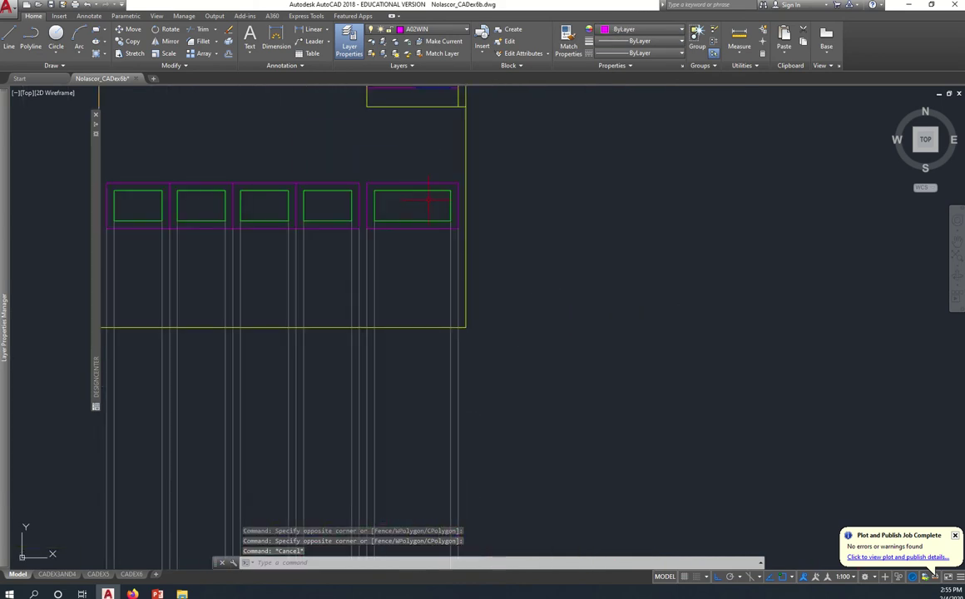
scroll(411, 324, "down", 4)
middle_click_drag(406, 382, 412, 252)
scroll(422, 443, "up", 4)
scroll(423, 442, "up", 2)
mouse_move(397, 432)
middle_mouse_down()
mouse_move(532, 432)
mouse_move(587, 453)
middle_mouse_up()
scroll(583, 453, "down", 4)
scroll(583, 453, "down", 1)
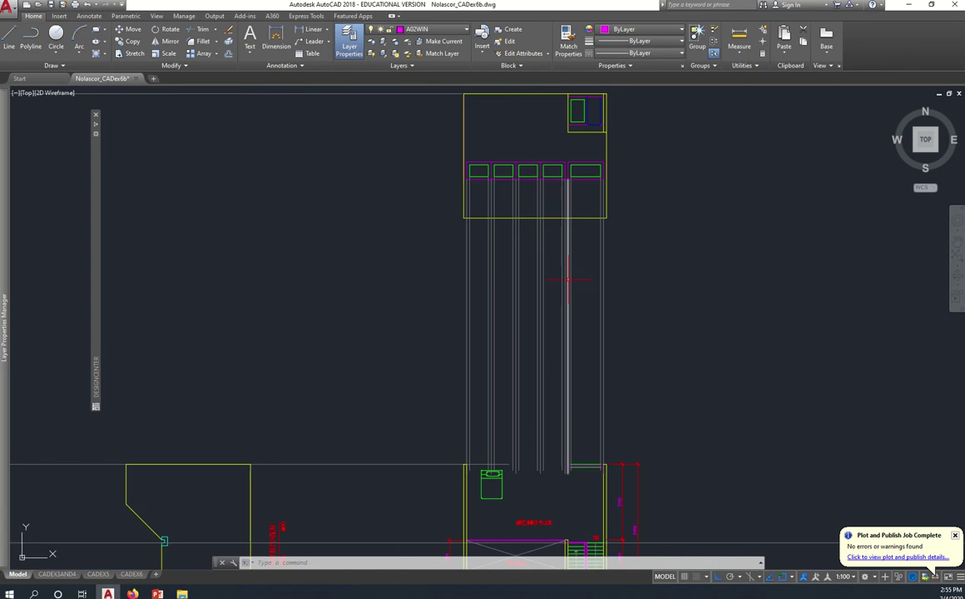
scroll(565, 180, "up", 4)
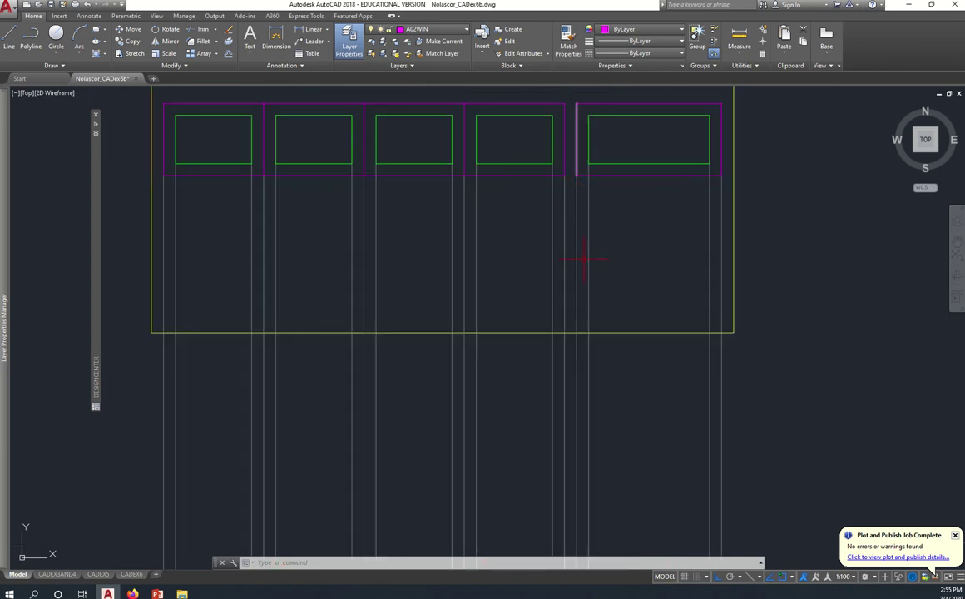
scroll(620, 431, "down", 4)
middle_click_drag(620, 431, 565, 244)
middle_click_drag(571, 424, 557, 348)
scroll(515, 391, "up", 4)
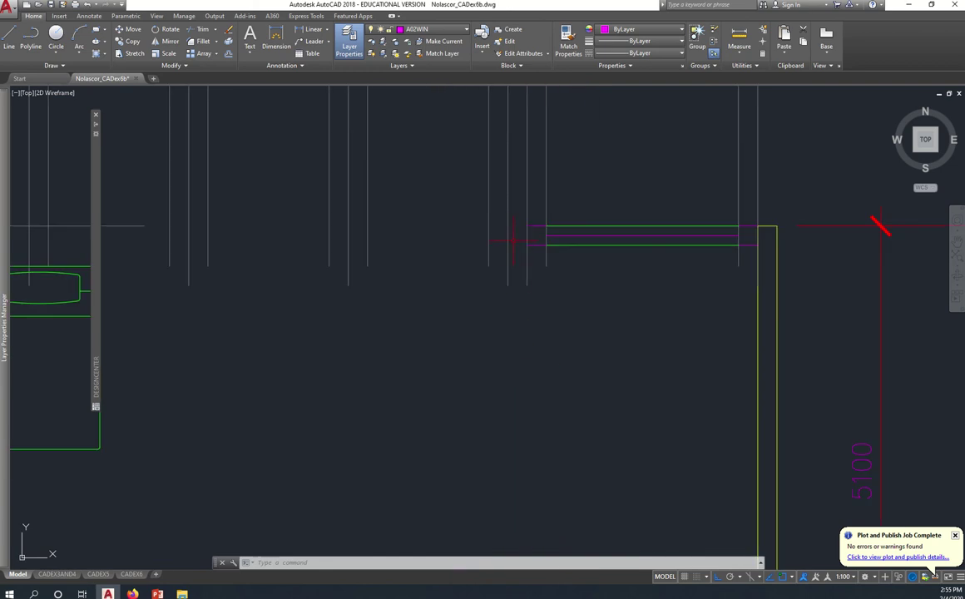
scroll(453, 281, "down", 3)
middle_click_drag(318, 312, 429, 341)
mouse_move(295, 288)
middle_mouse_down()
mouse_move(427, 354)
mouse_move(483, 335)
middle_mouse_up()
scroll(482, 335, "up", 3)
middle_click_drag(579, 341, 599, 366)
scroll(637, 380, "down", 3)
mouse_move(865, 417)
middle_mouse_down()
mouse_move(657, 383)
mouse_move(602, 392)
middle_mouse_up()
scroll(656, 383, "up", 2)
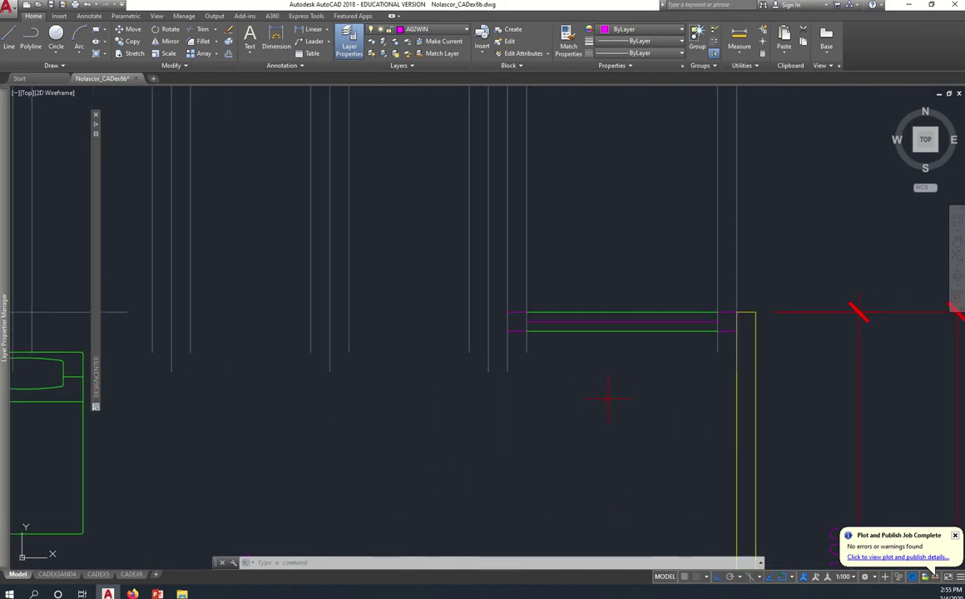
Step: Copy the seven window lines 2400 to the left into the next opening
type("o")
key("Return")
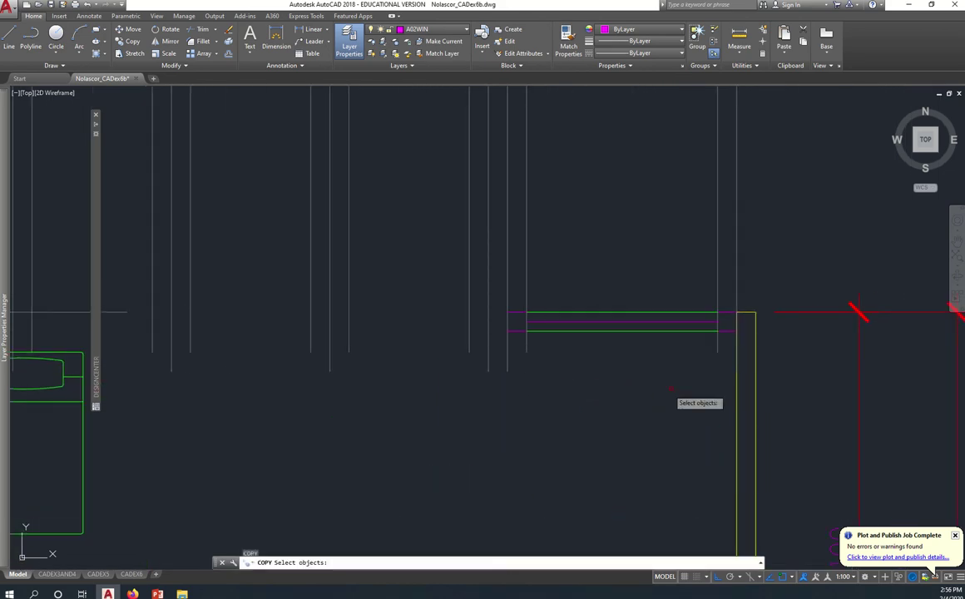
left_click(498, 290)
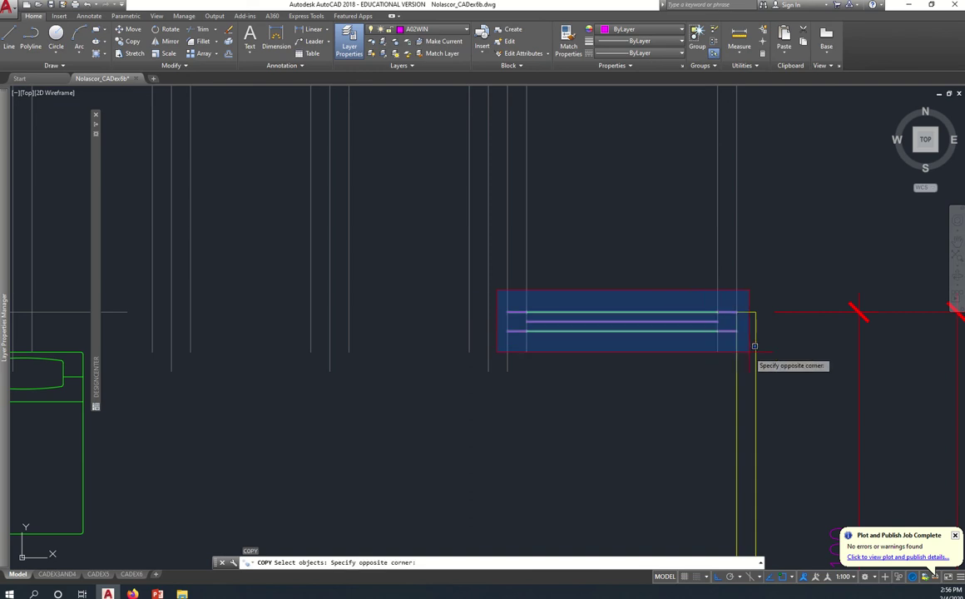
left_click(734, 359)
key("Return")
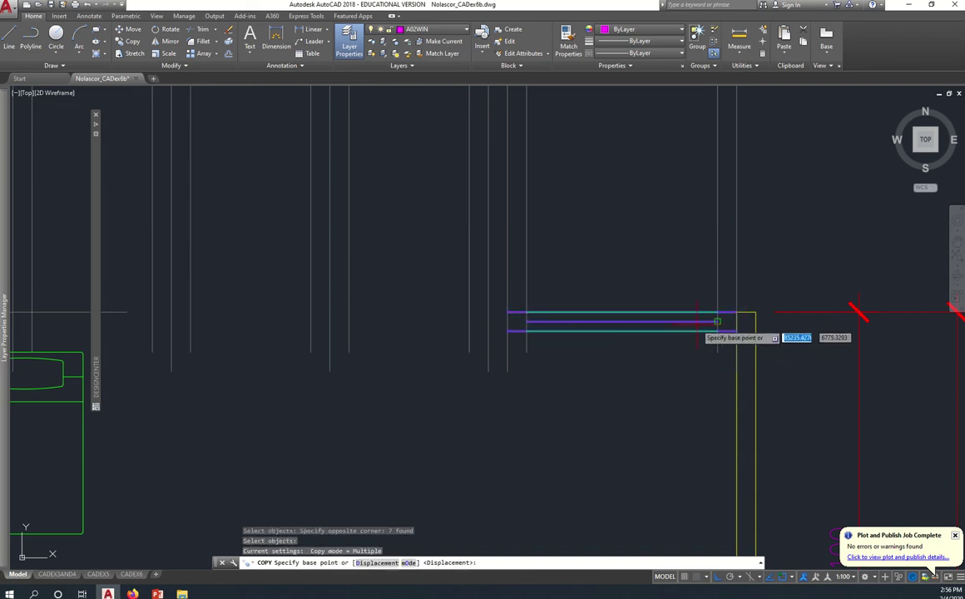
left_click(730, 313)
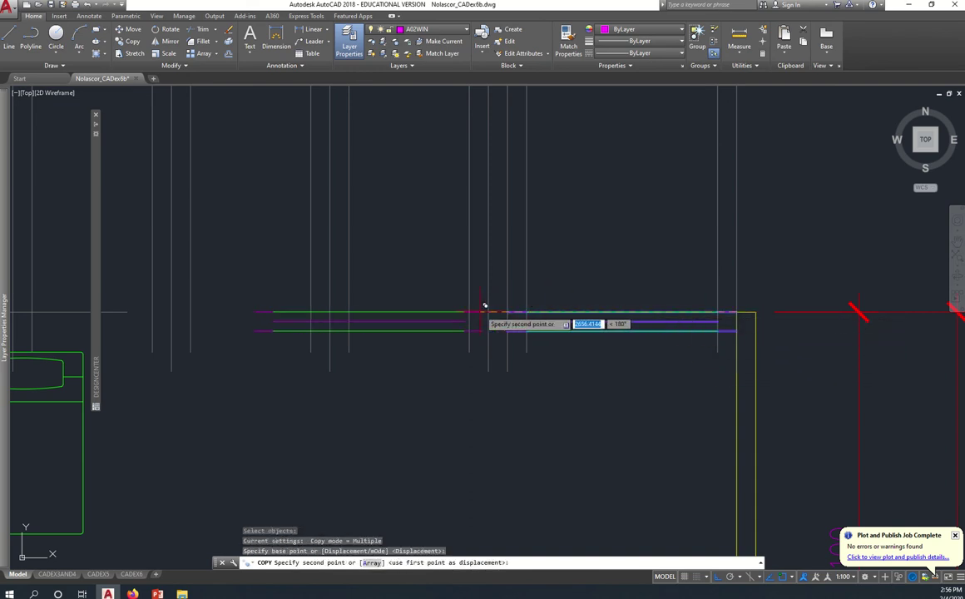
type("2400")
key("Return")
key("Escape")
middle_click_drag(489, 444, 550, 428)
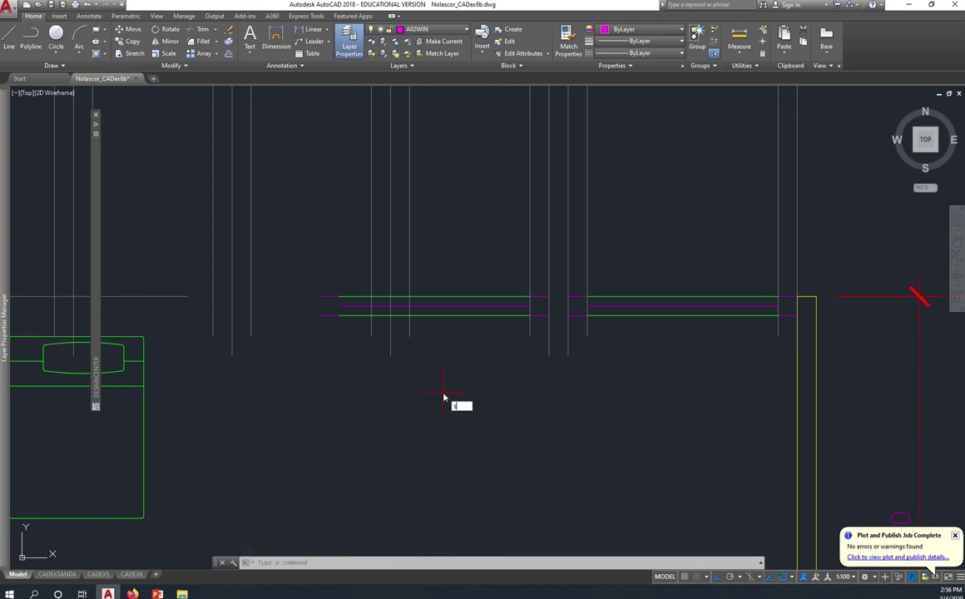
Step: Attempt a stretch over the copied lines' left ends, then cancel it
type("tr")
key("Return")
left_click(356, 338)
left_click(280, 250)
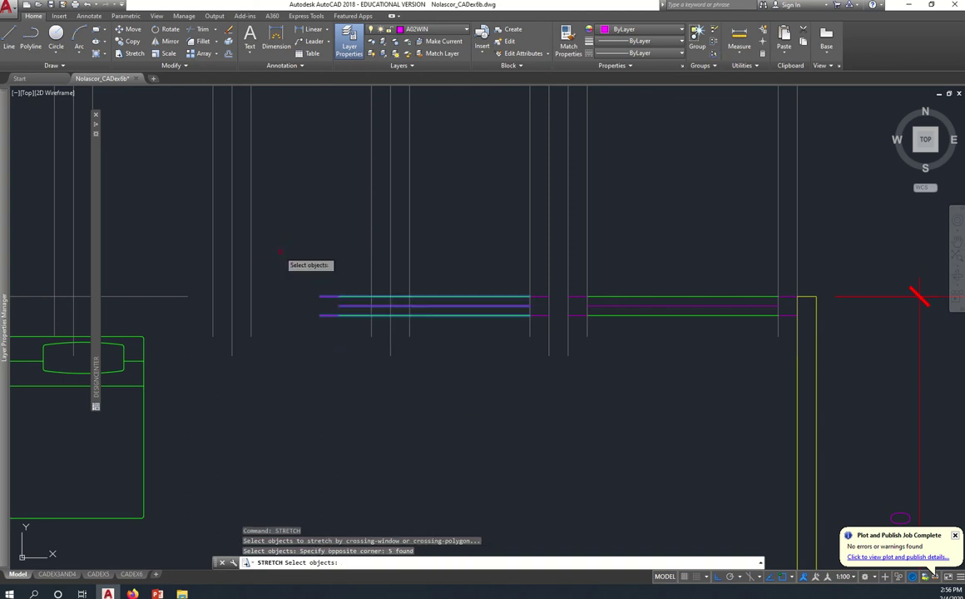
key("Escape")
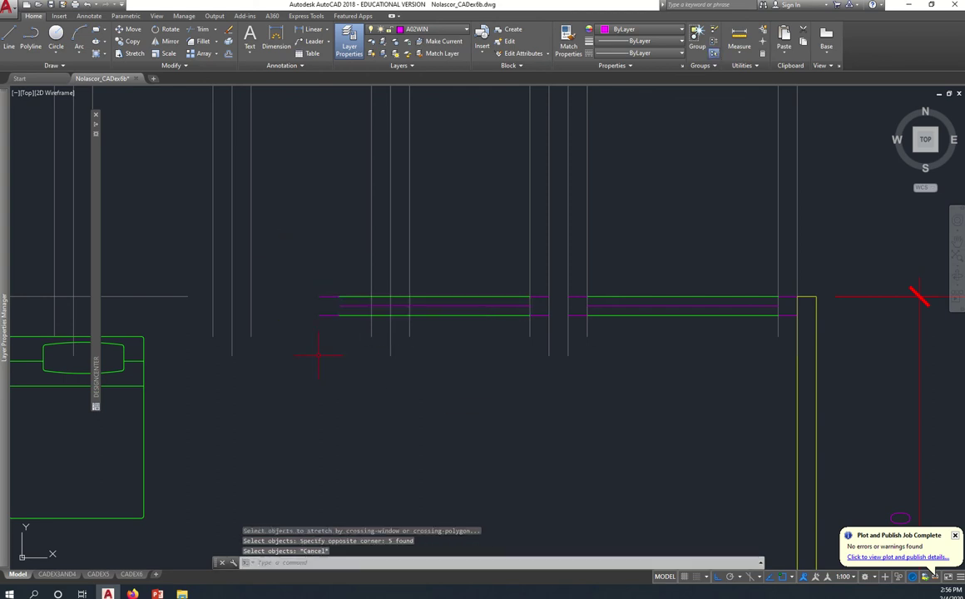
key("Escape")
key("Escape")
type("str")
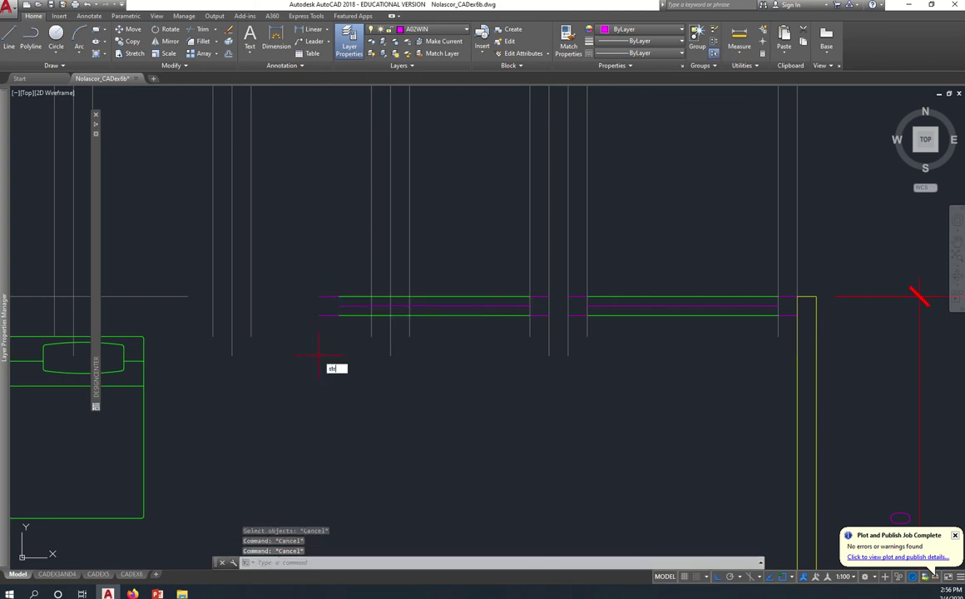
key("Return")
key("Escape")
key("Escape")
key("Escape")
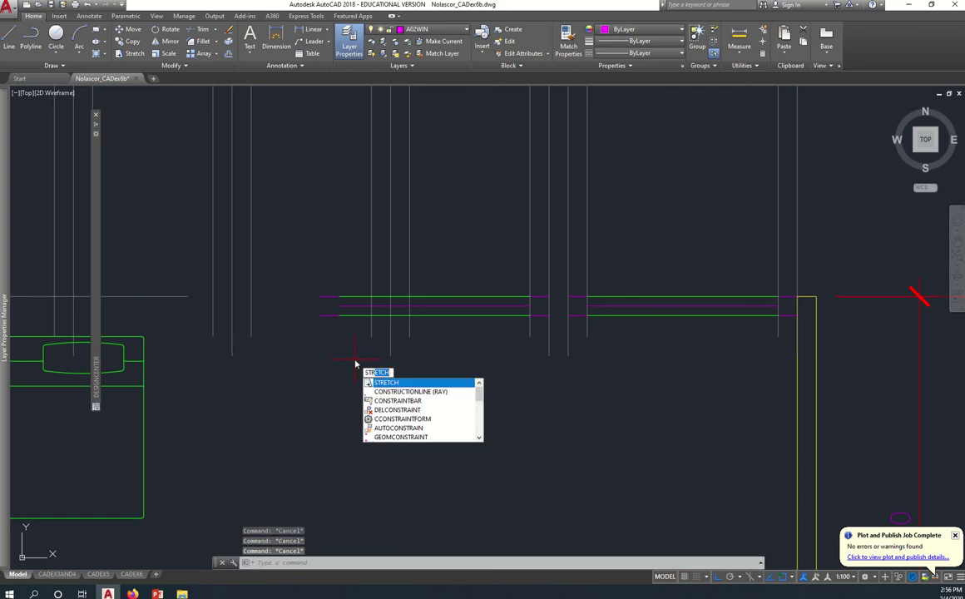
Step: Stretch the five copied lines' left ends rightward to the guideline
key("Return")
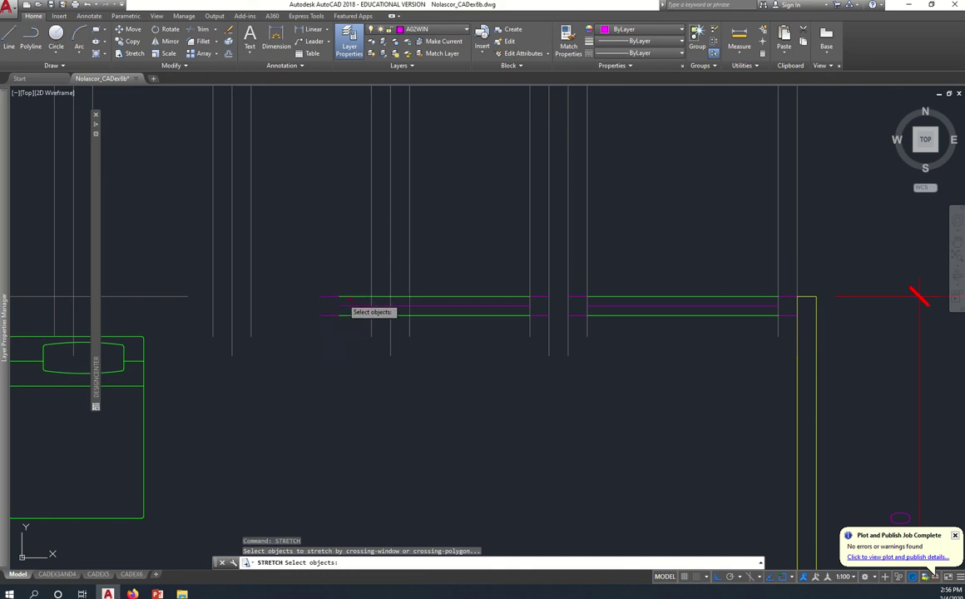
left_click(357, 334)
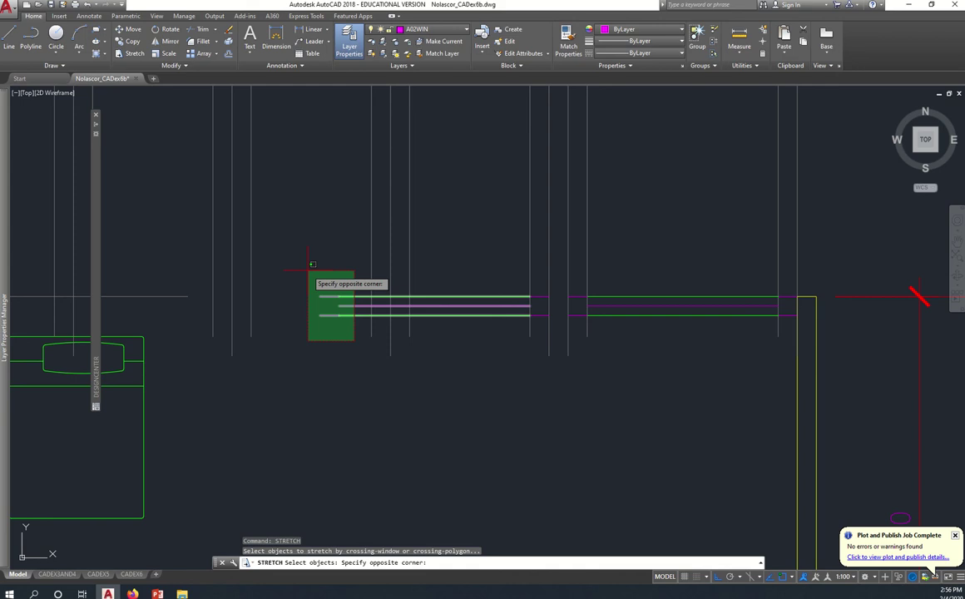
left_click(309, 266)
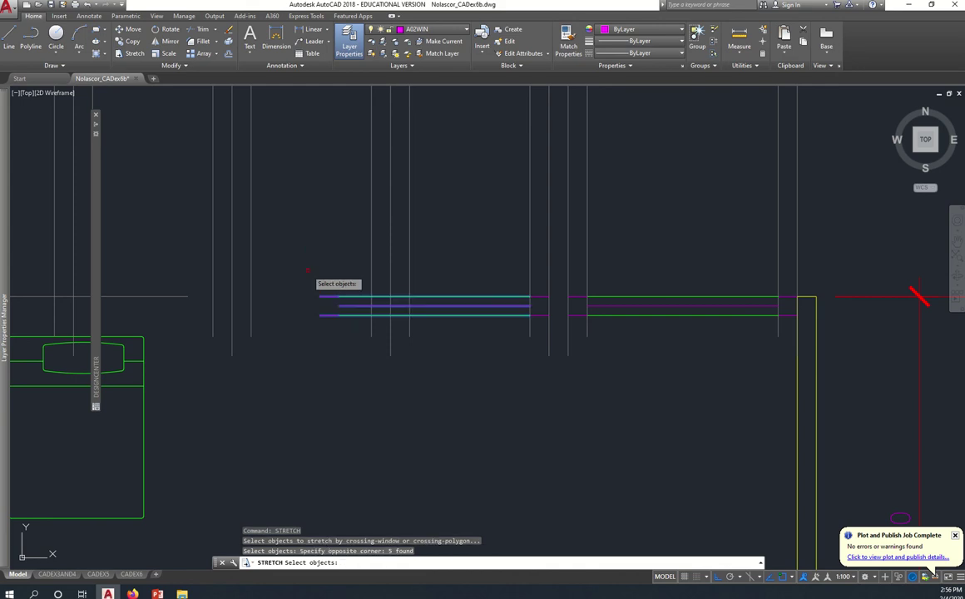
key("Return")
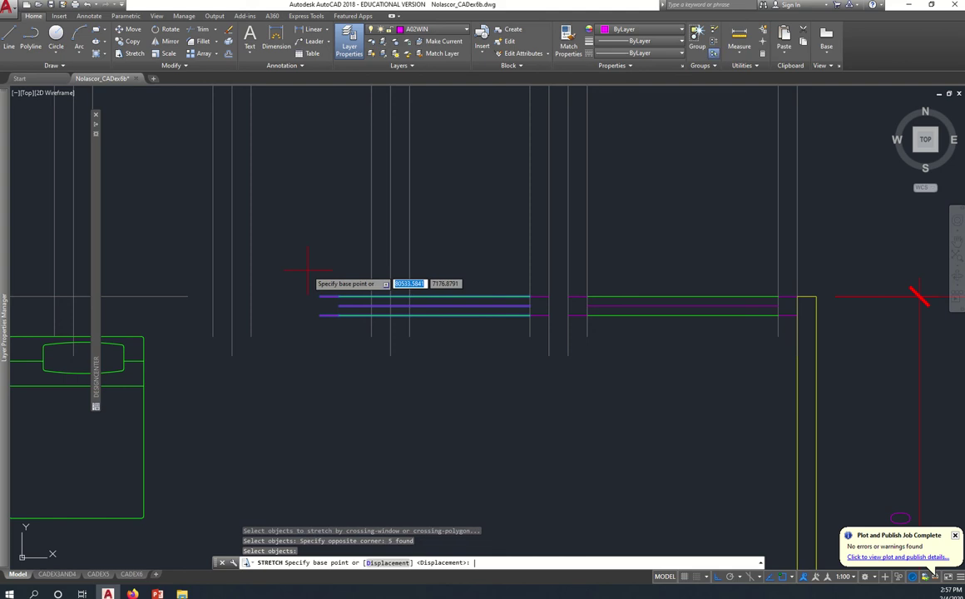
left_click(320, 296)
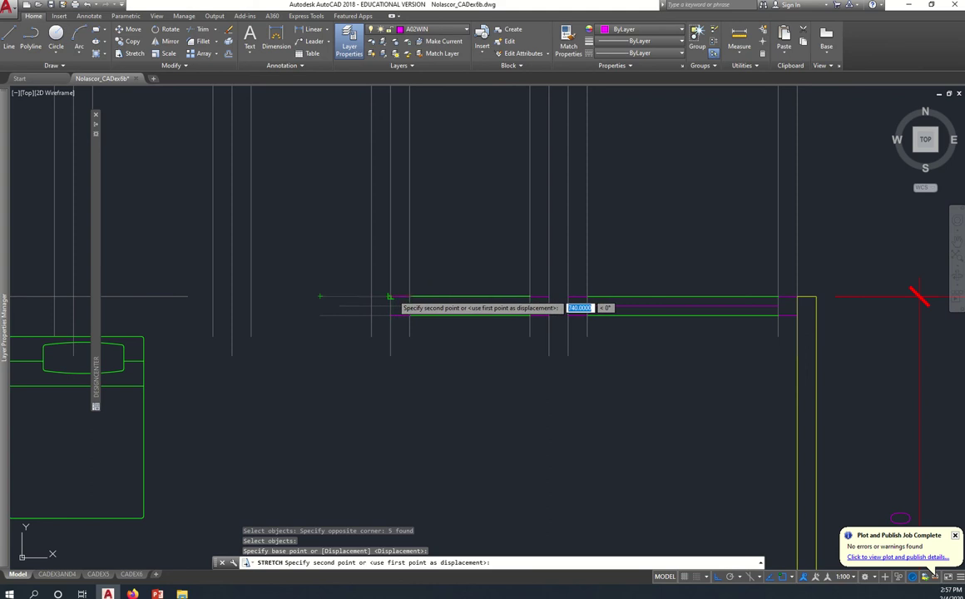
left_click(391, 296)
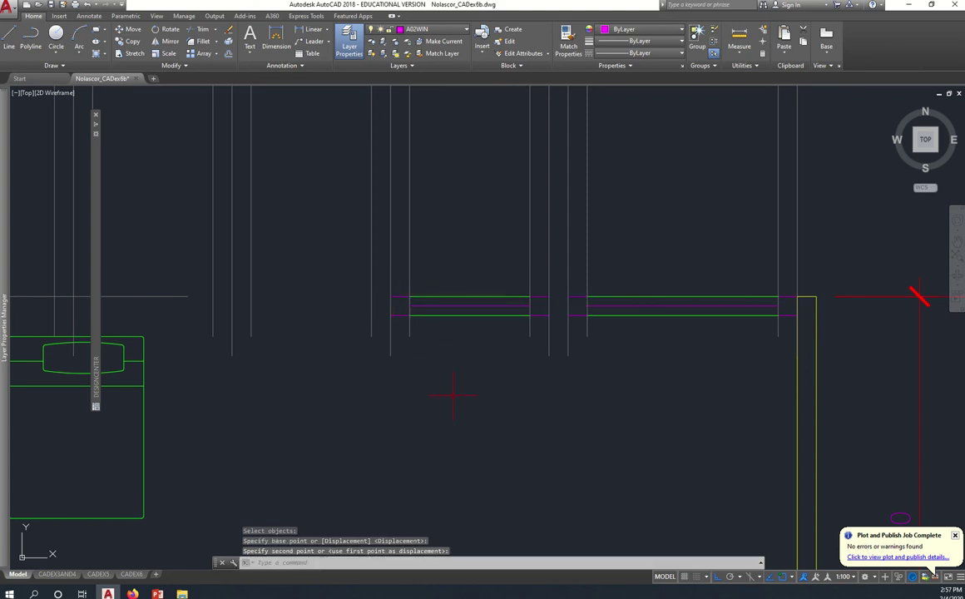
Step: Copy the seven window lines twice leftward from the wall corner along the north wall
key("Escape")
scroll(454, 395, "down", 2)
middle_click_drag(453, 395, 522, 349)
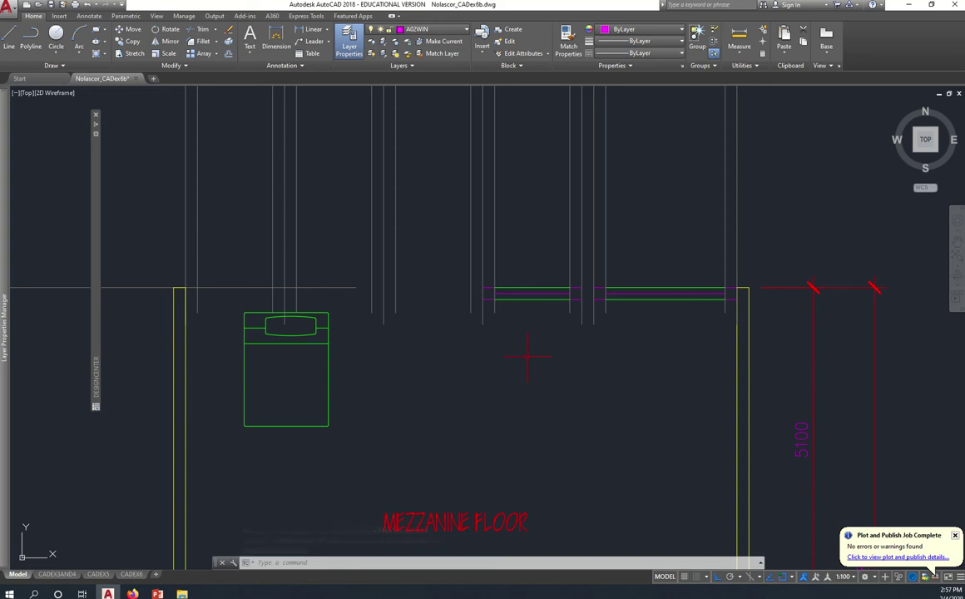
type("co")
key("Return")
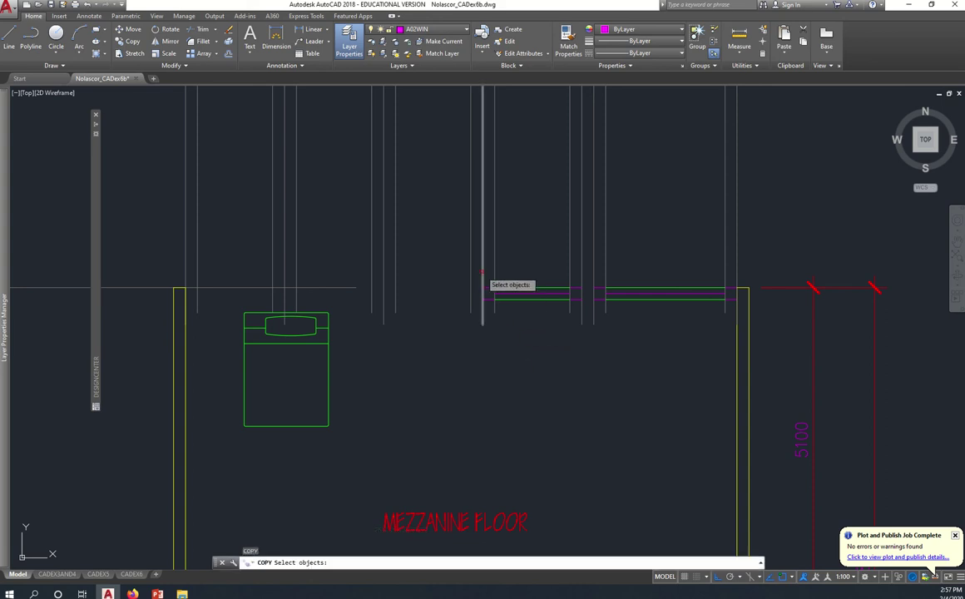
left_click(482, 261)
left_click(586, 313)
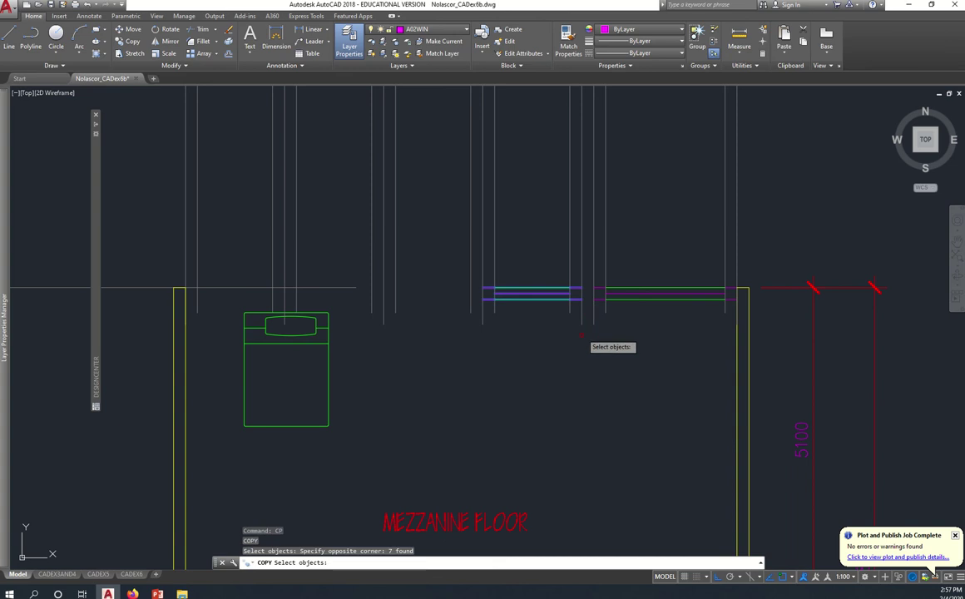
key("Return")
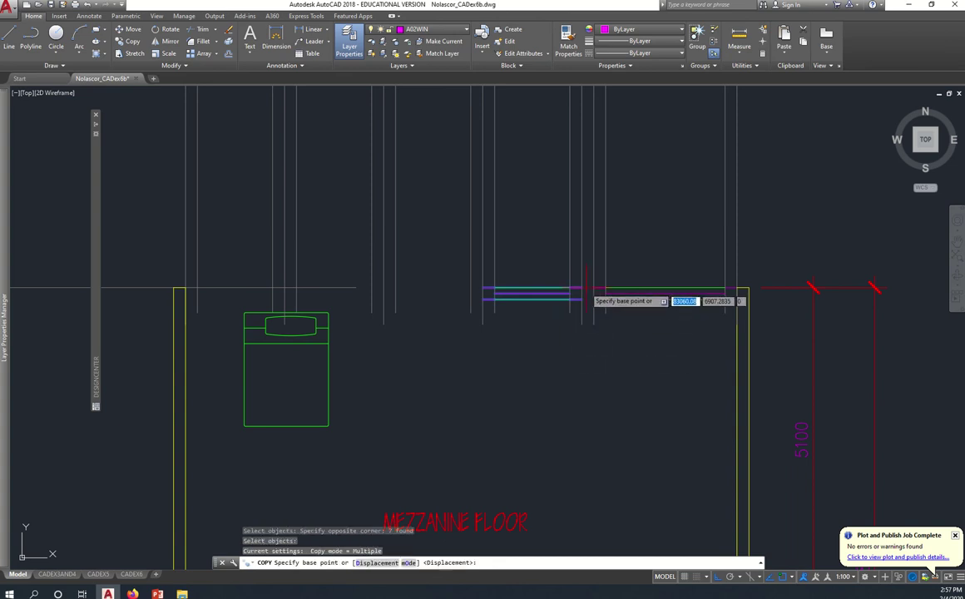
left_click(581, 287)
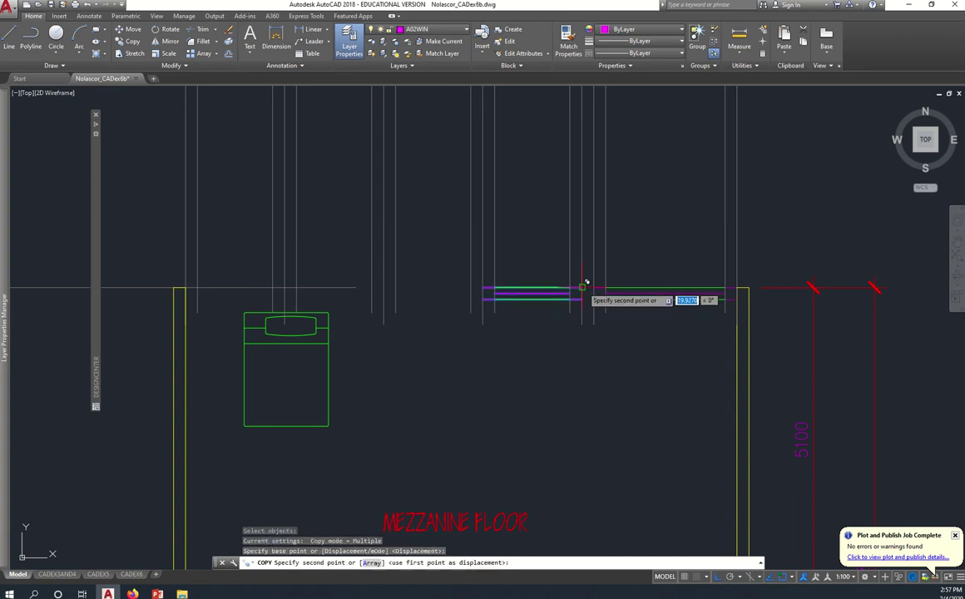
left_click(481, 286)
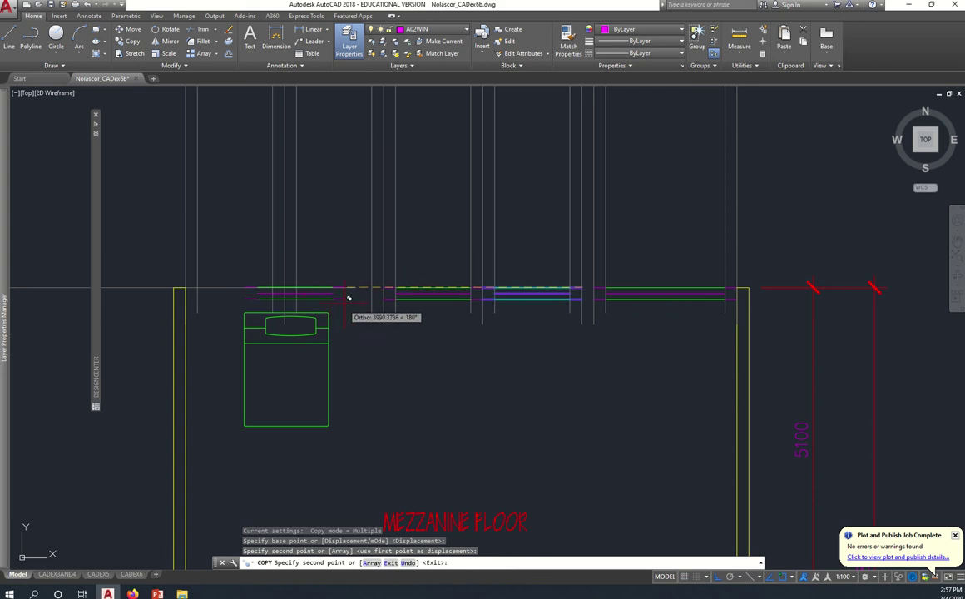
left_click(366, 288)
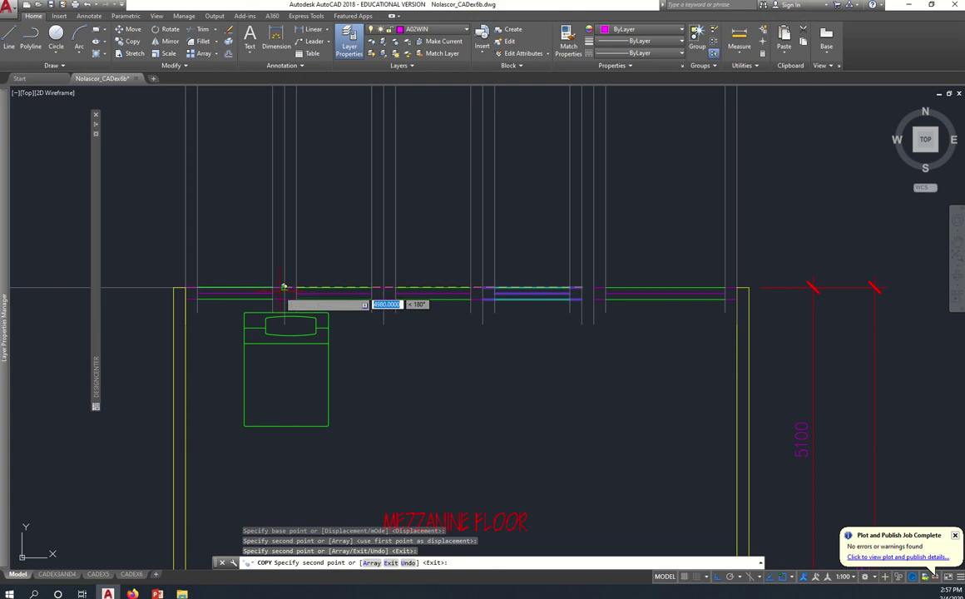
key("Escape")
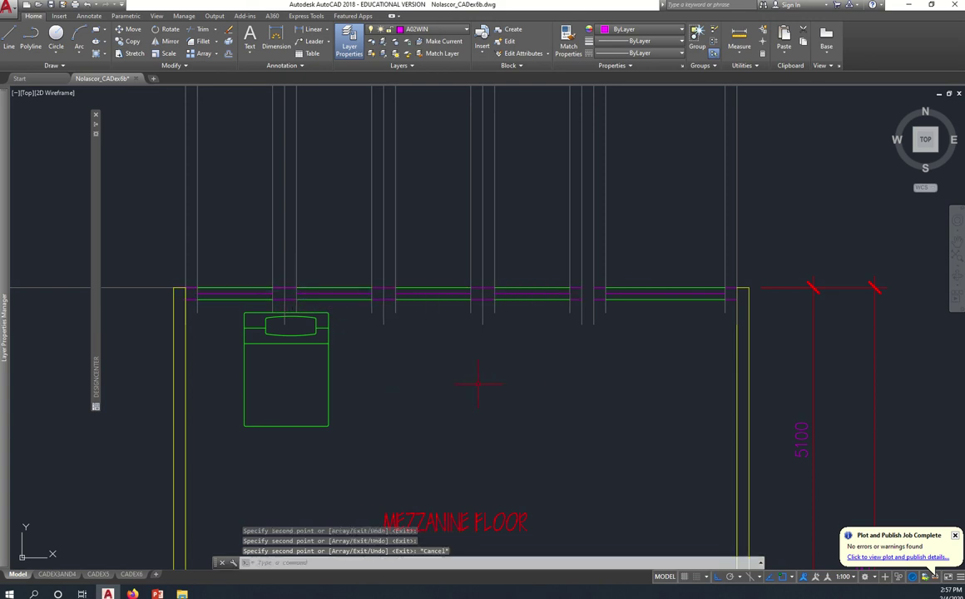
middle_click_drag(484, 358, 497, 338)
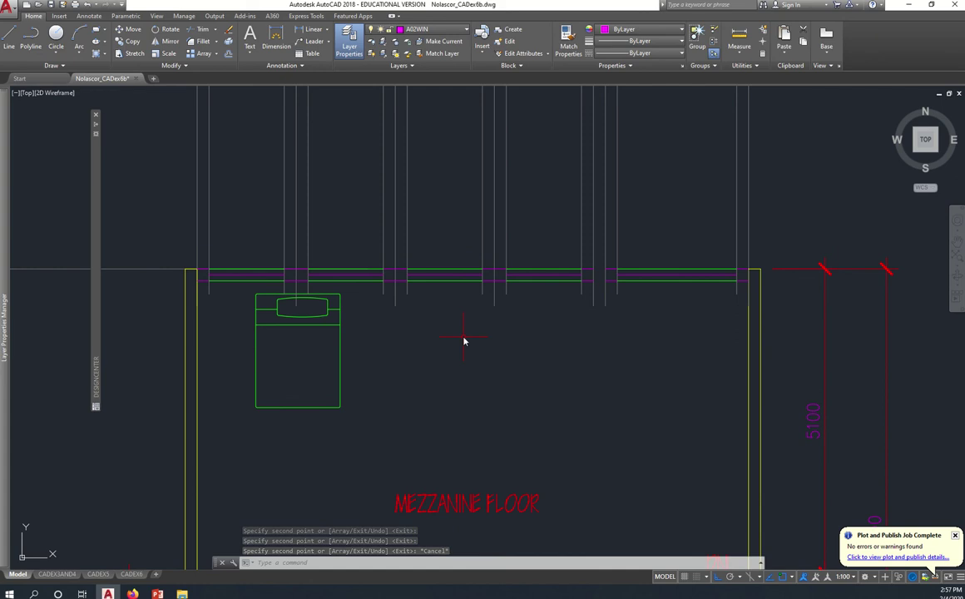
Step: Draw two vertical mullion lines between the wall's top and bottom edges
key("Return")
scroll(323, 276, "up", 4)
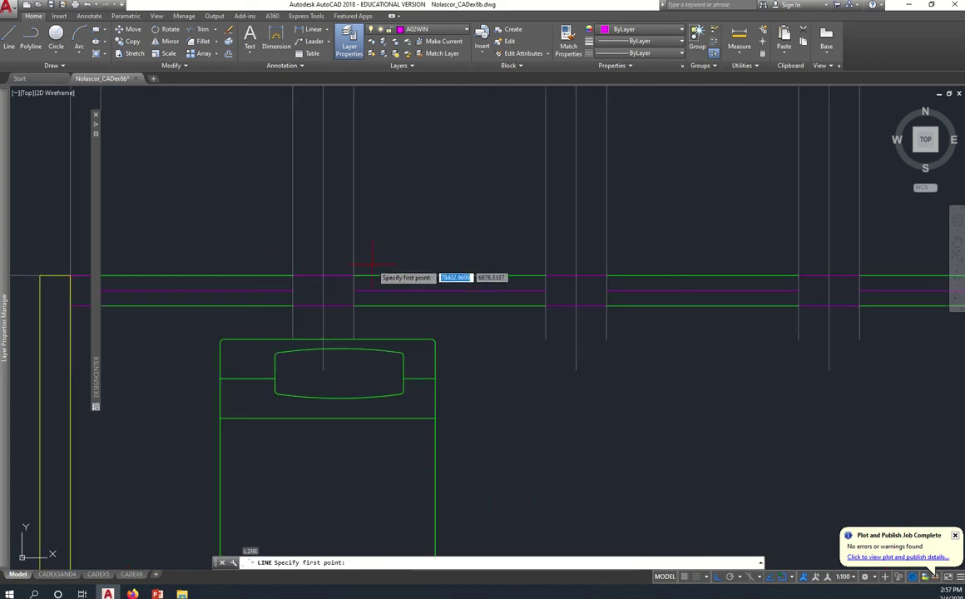
left_click(323, 275)
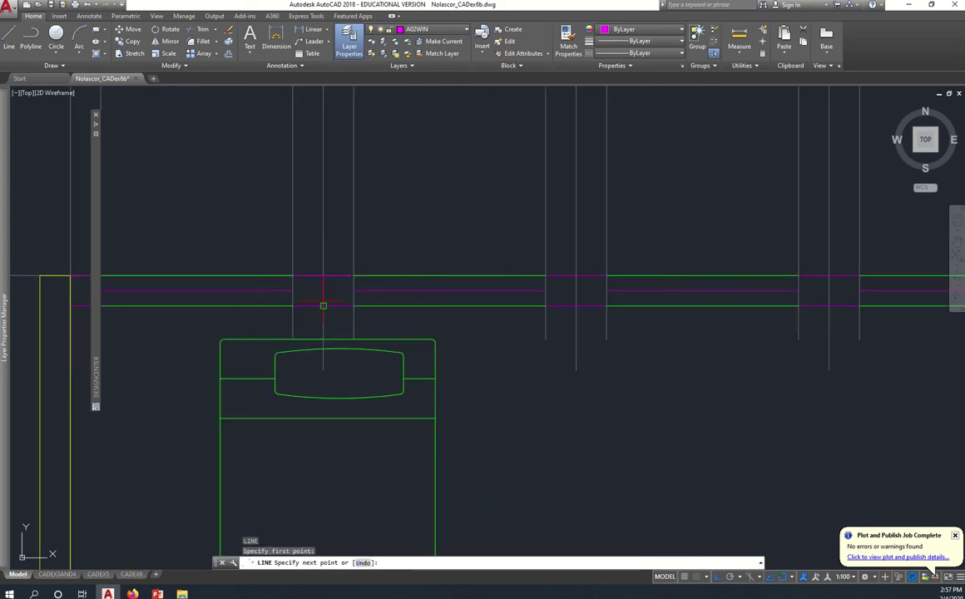
left_click(322, 306)
key("Return")
key("Return")
left_click(575, 276)
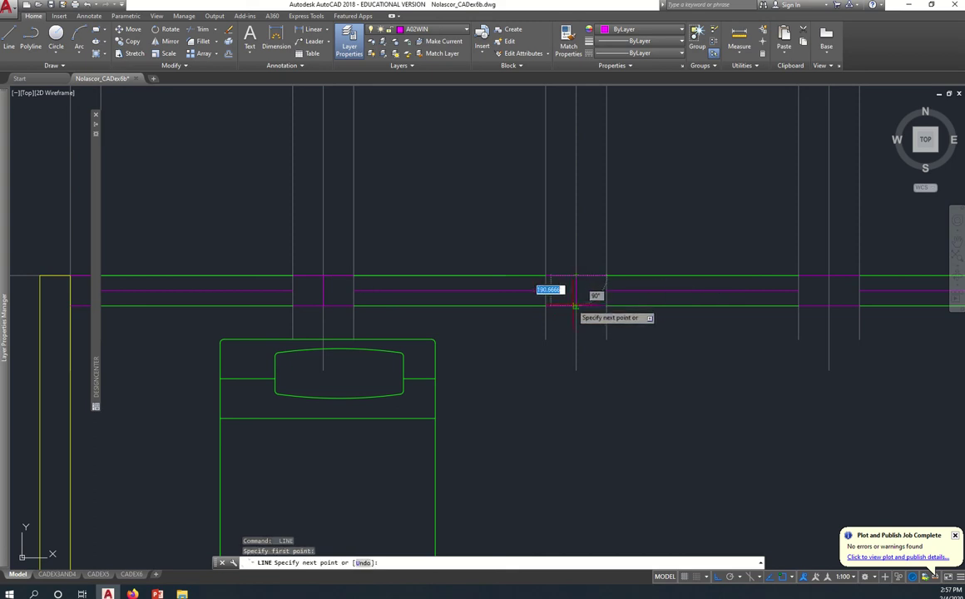
left_click(575, 306)
key("Return")
Step: Draw a third mullion line across the wall further along the window
middle_click_drag(694, 346, 485, 329)
key("Return")
left_click(574, 305)
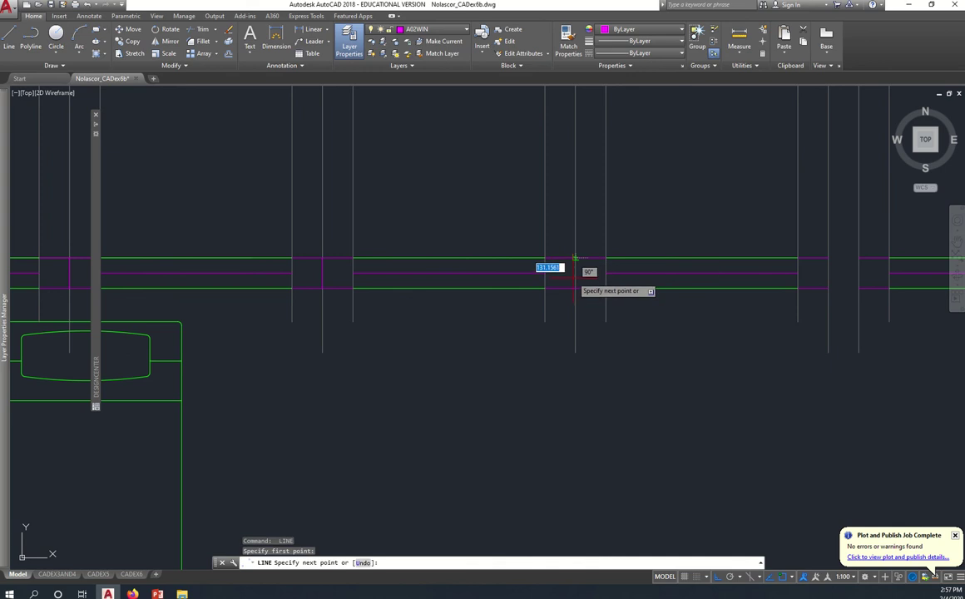
left_click(575, 260)
key("Return")
Step: Zoom and pan to inspect the north wall window opening up close
scroll(538, 345, "down", 4)
scroll(503, 291, "down", 3)
scroll(503, 291, "down", 2)
scroll(515, 201, "up", 5)
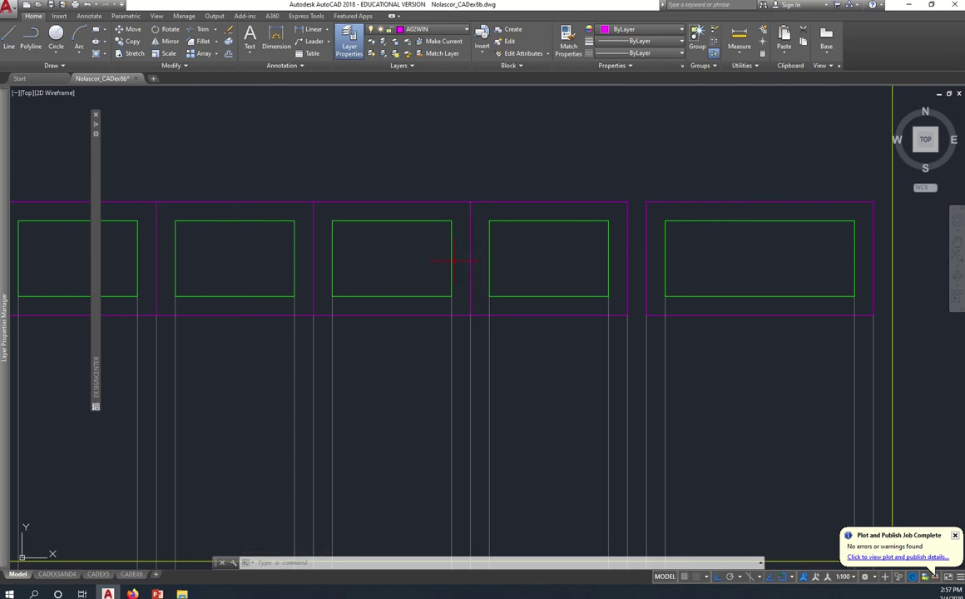
scroll(460, 327, "down", 5)
scroll(432, 412, "up", 3)
scroll(431, 413, "up", 3)
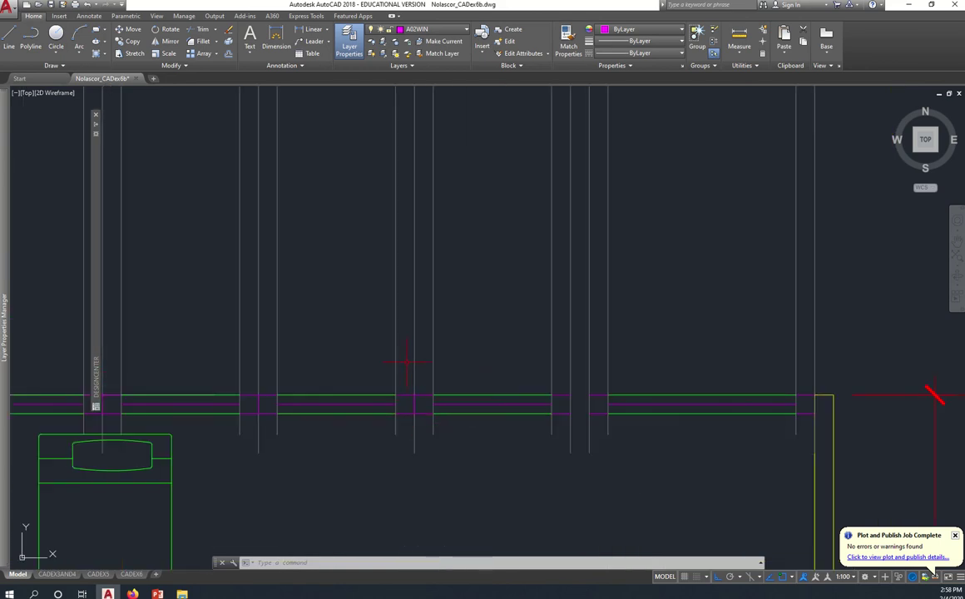
scroll(413, 419, "down", 2)
middle_click_drag(413, 419, 499, 391)
scroll(557, 383, "up", 4)
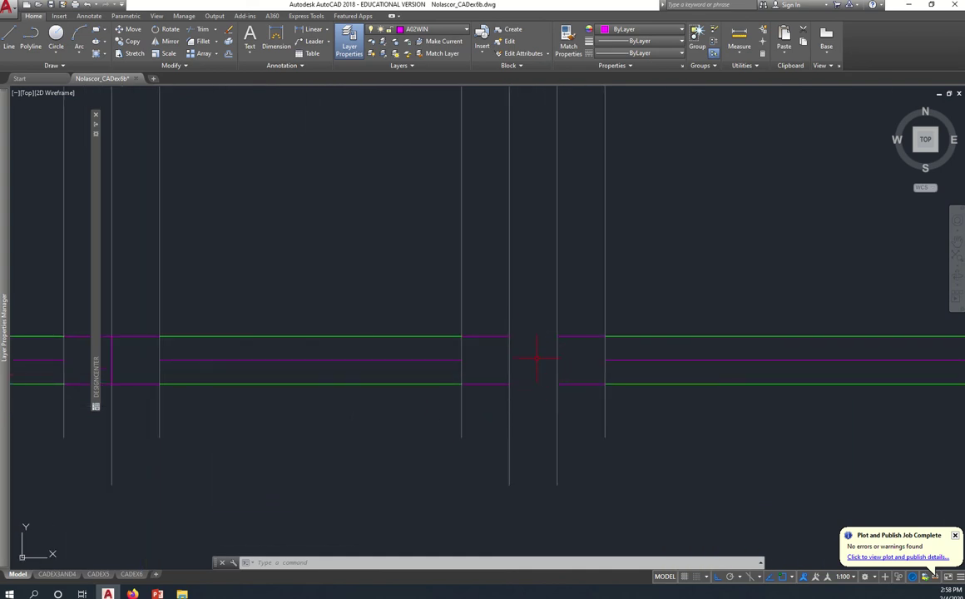
Step: Make A02WALL the current layer
left_click(450, 31)
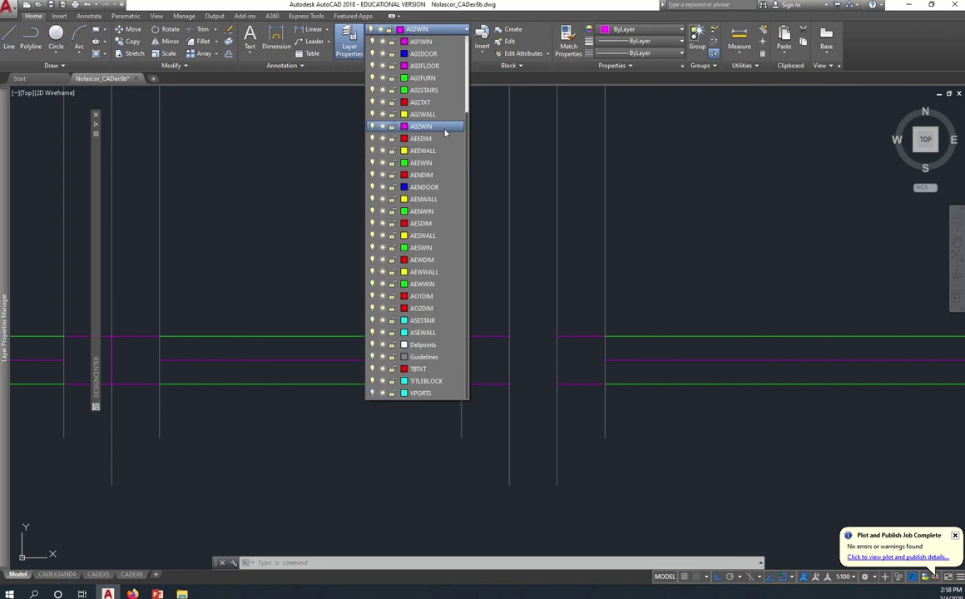
scroll(440, 155, "up", 1)
scroll(440, 155, "up", 2)
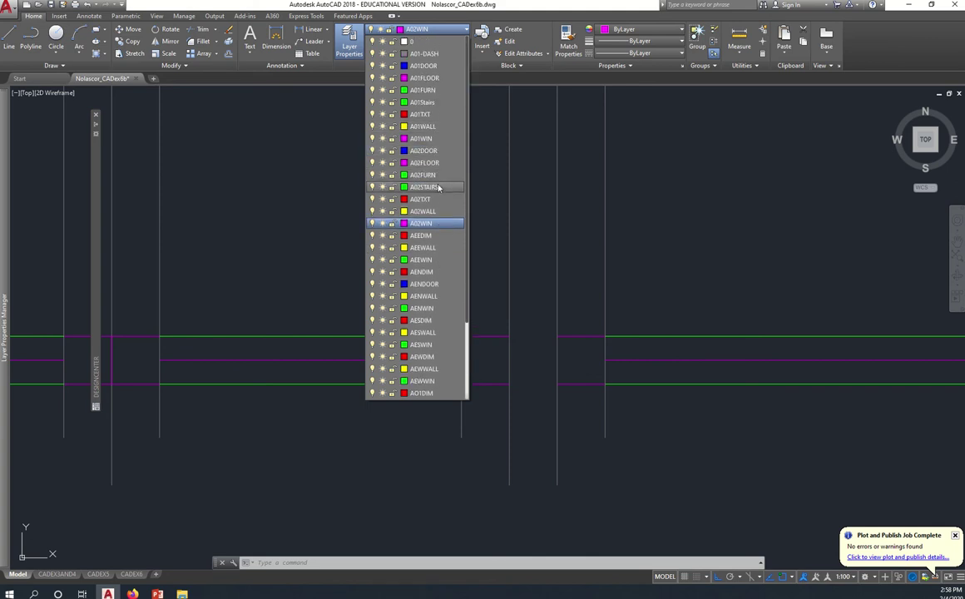
left_click(443, 211)
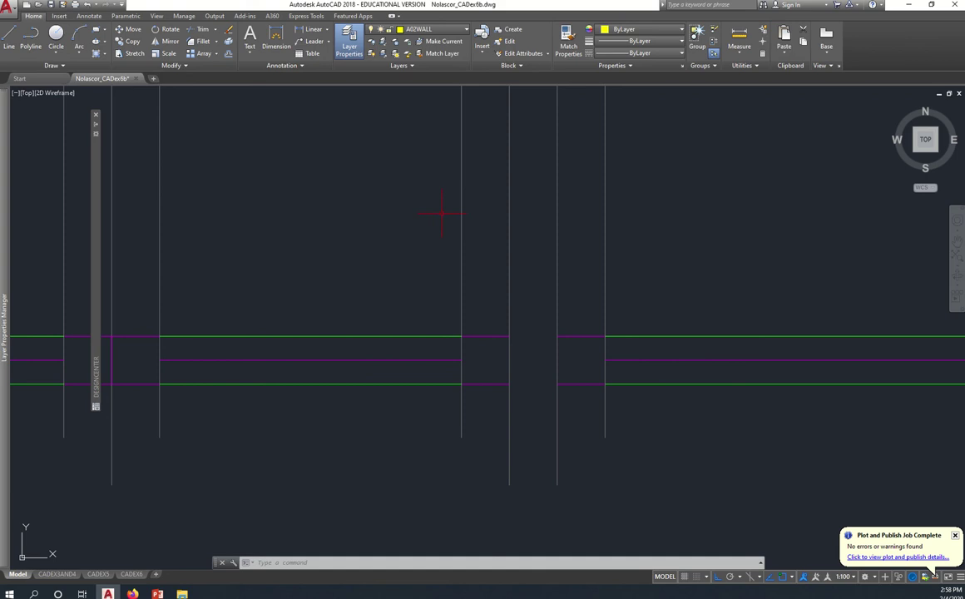
Step: Draw the pier rectangle (REC) between two opposite wall-intersection corners in the window gap
type("REC")
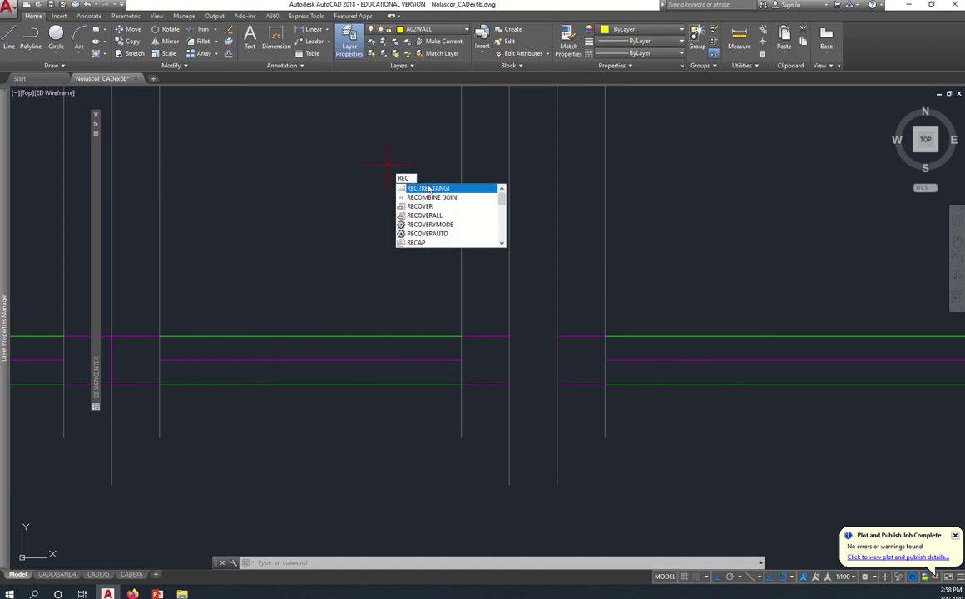
key("Return")
left_click(510, 337)
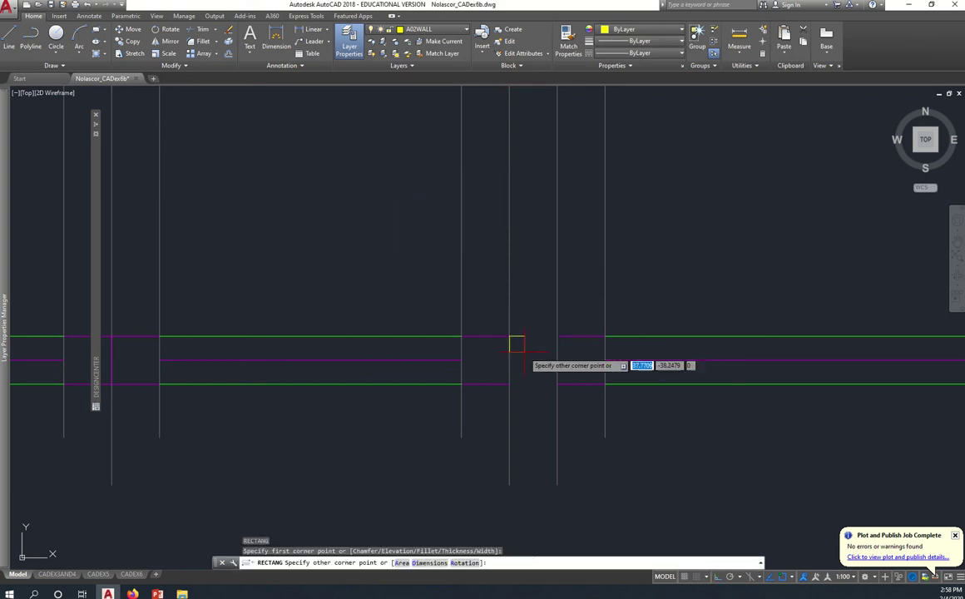
left_click(557, 383)
Step: Cancel the leftover rectangle command and bring the window elevation back into view
scroll(547, 447, "down", 3)
scroll(547, 448, "down", 2)
middle_click_drag(573, 483, 628, 386)
key("Escape")
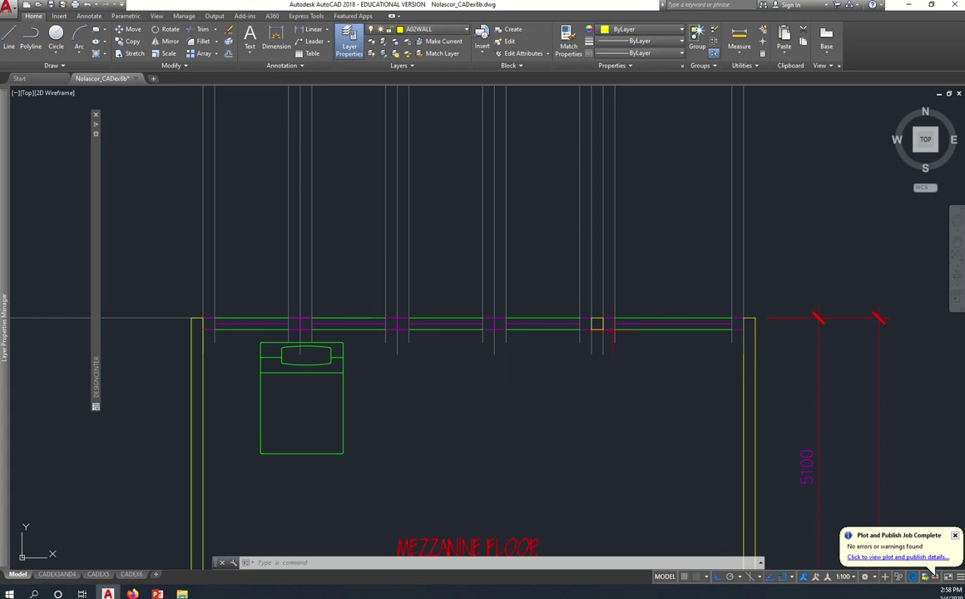
scroll(609, 329, "up", 5)
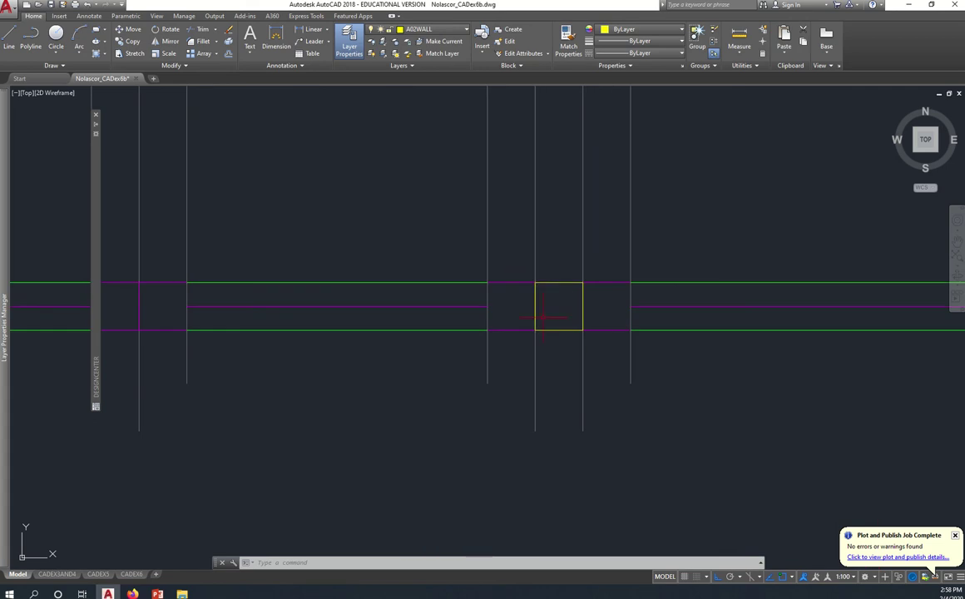
mouse_move(549, 318)
middle_mouse_down()
mouse_move(502, 476)
mouse_move(505, 299)
mouse_move(516, 278)
mouse_move(516, 406)
middle_mouse_up()
scroll(508, 249, "up", 5)
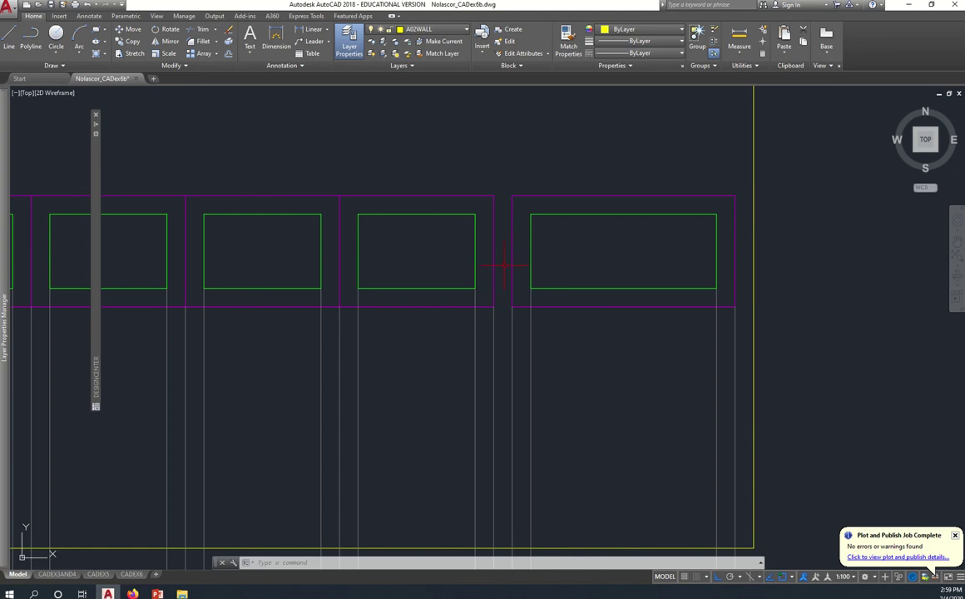